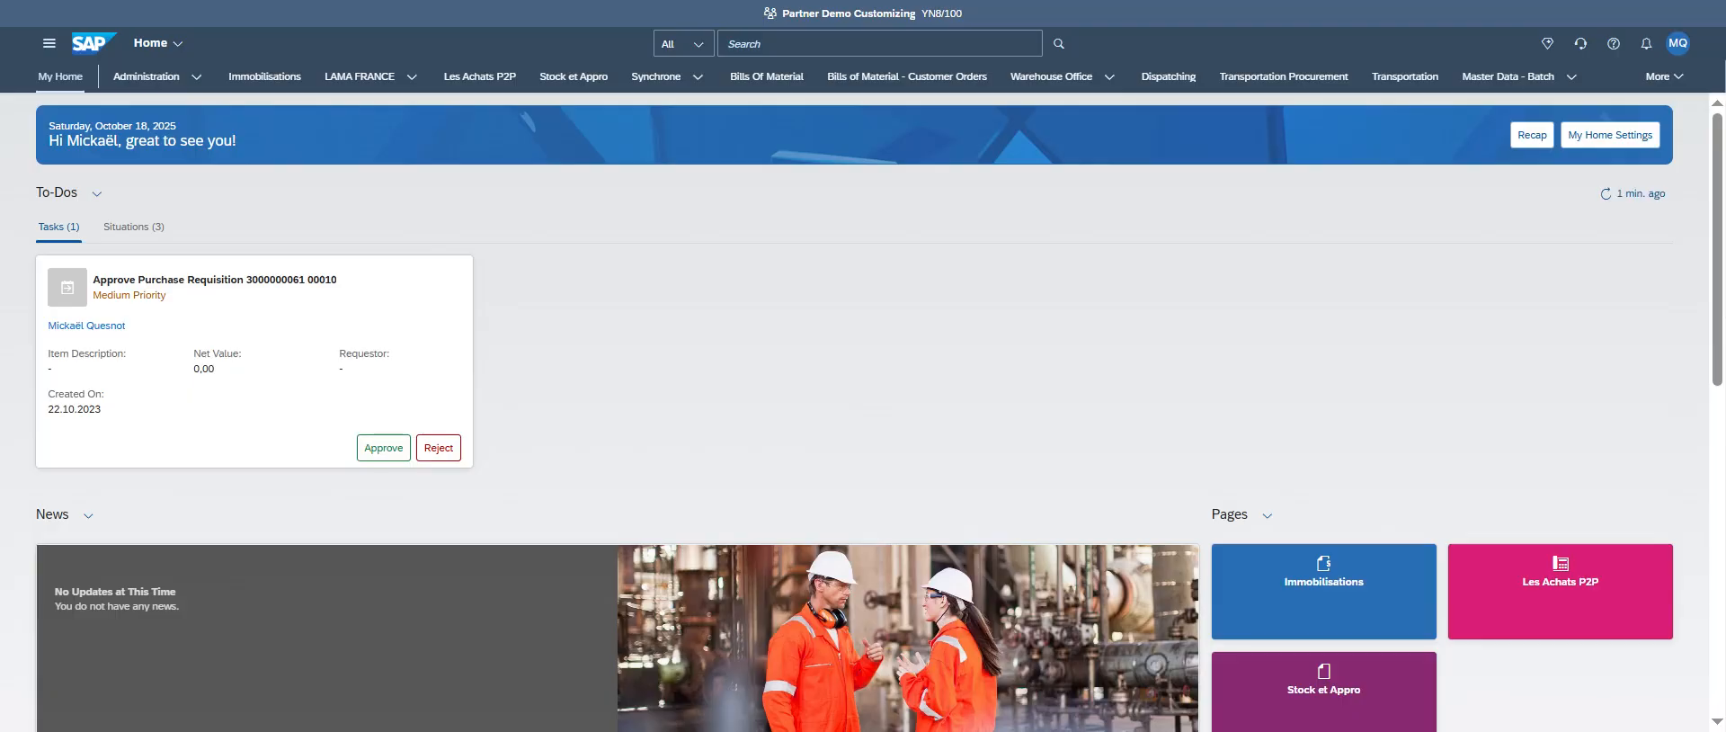
Open the Manage Recurring Supplier Invoices app and start a new recurring supplier invoice
{"action": "type", "text": "Manage Recurring Supplier Invoices"}
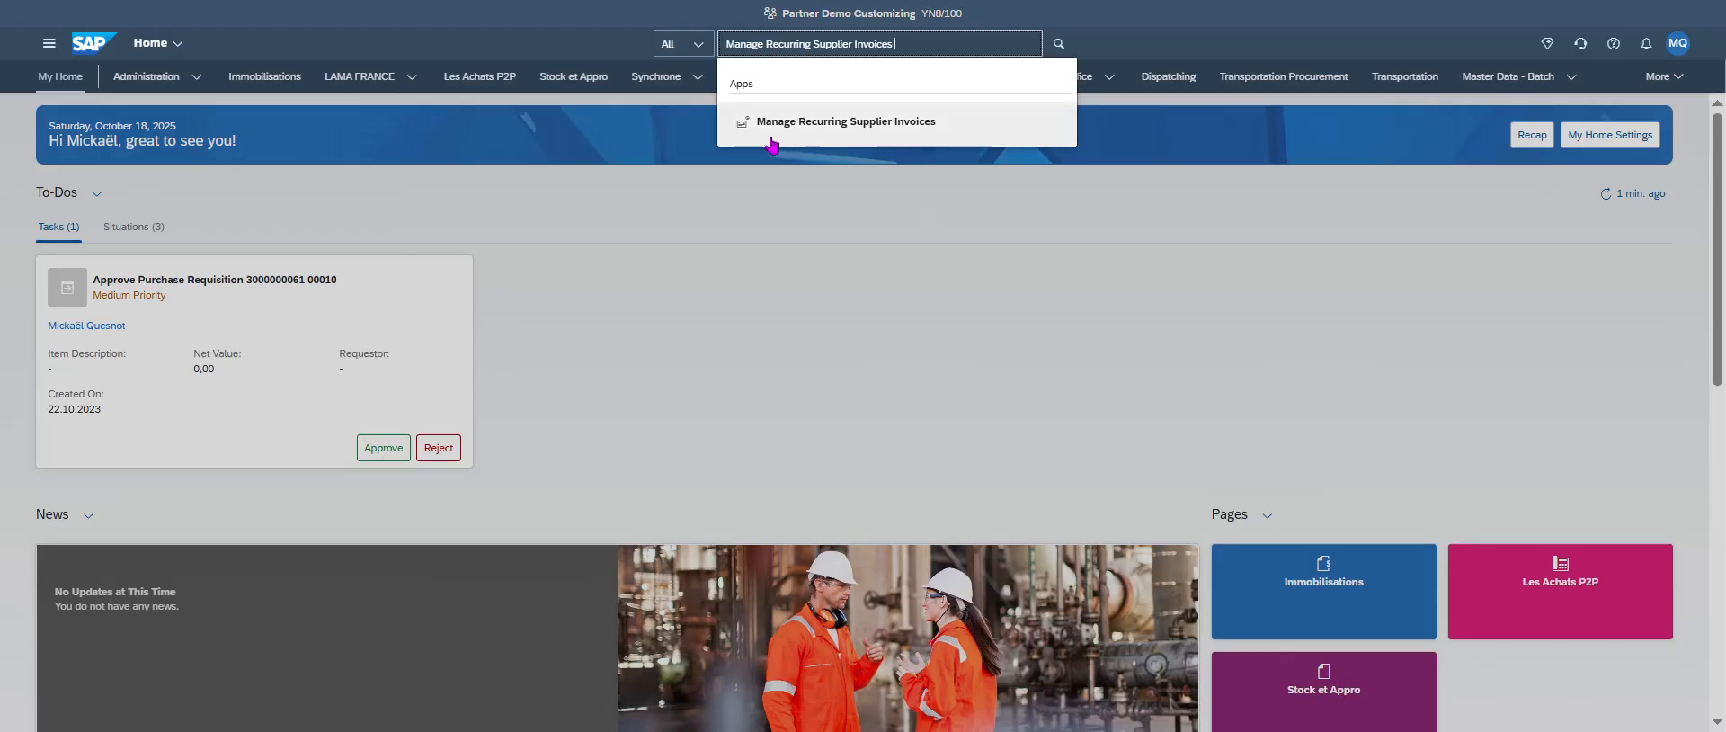
{"action": "left_click", "coordinate": [821, 130]}
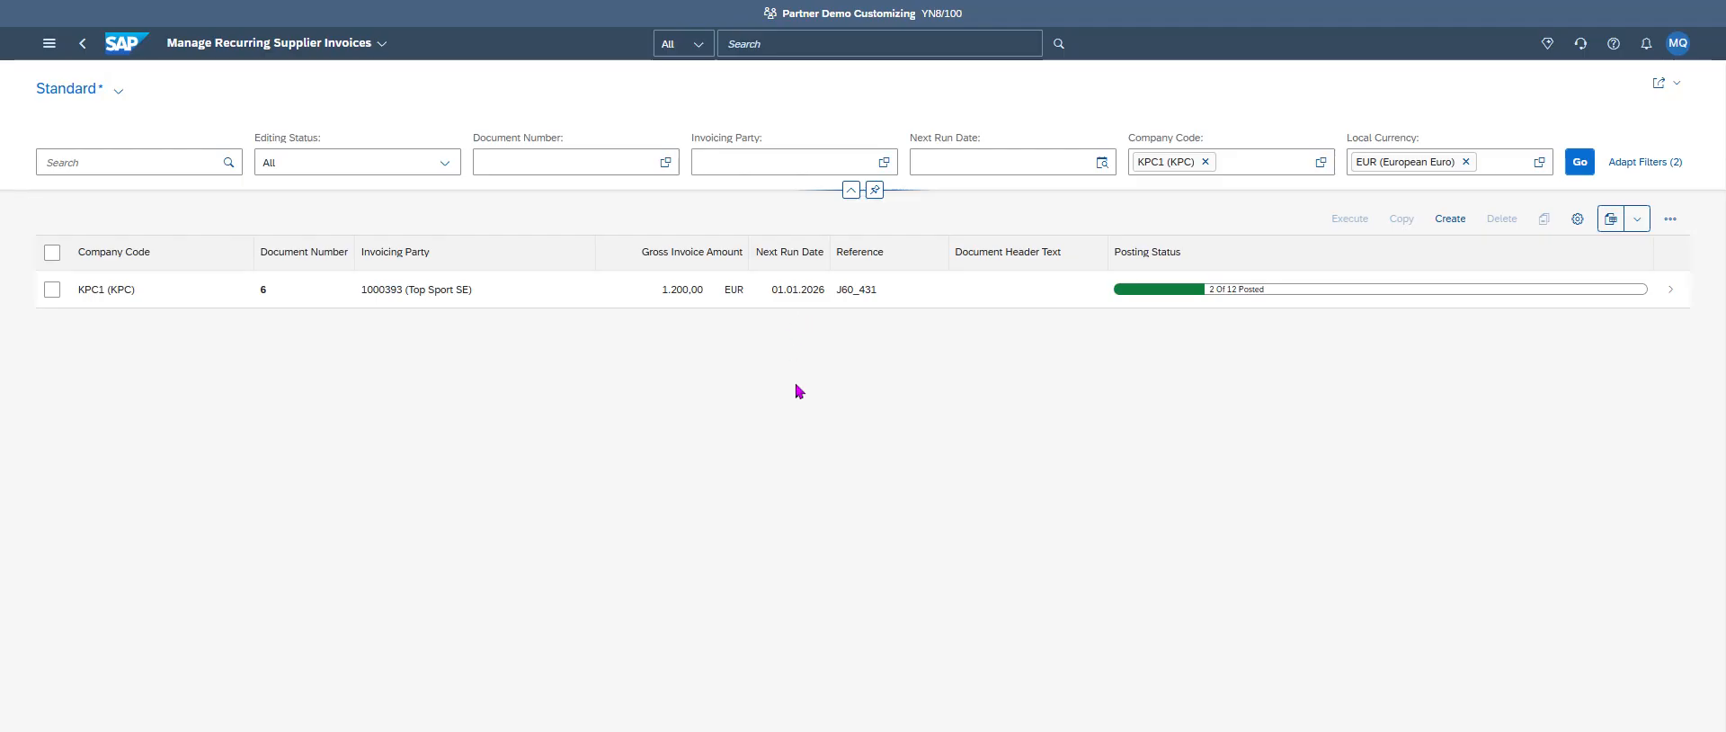
{"action": "left_click", "coordinate": [1458, 225]}
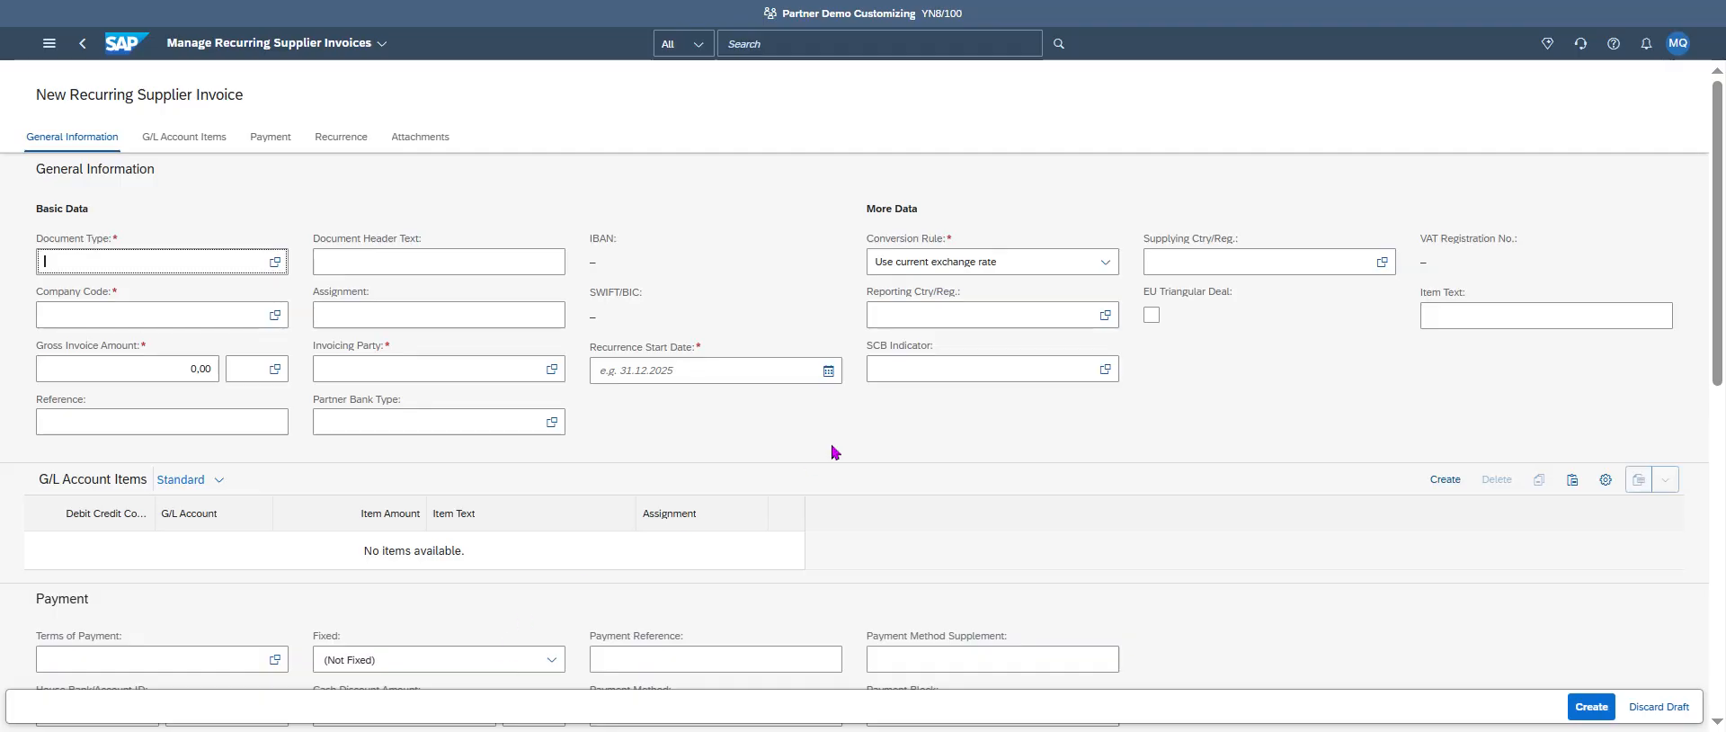
Set the invoice's document type to KR (Vendor Invoice) and its company code to KPC1 (KPC)
{"action": "left_click", "coordinate": [272, 262]}
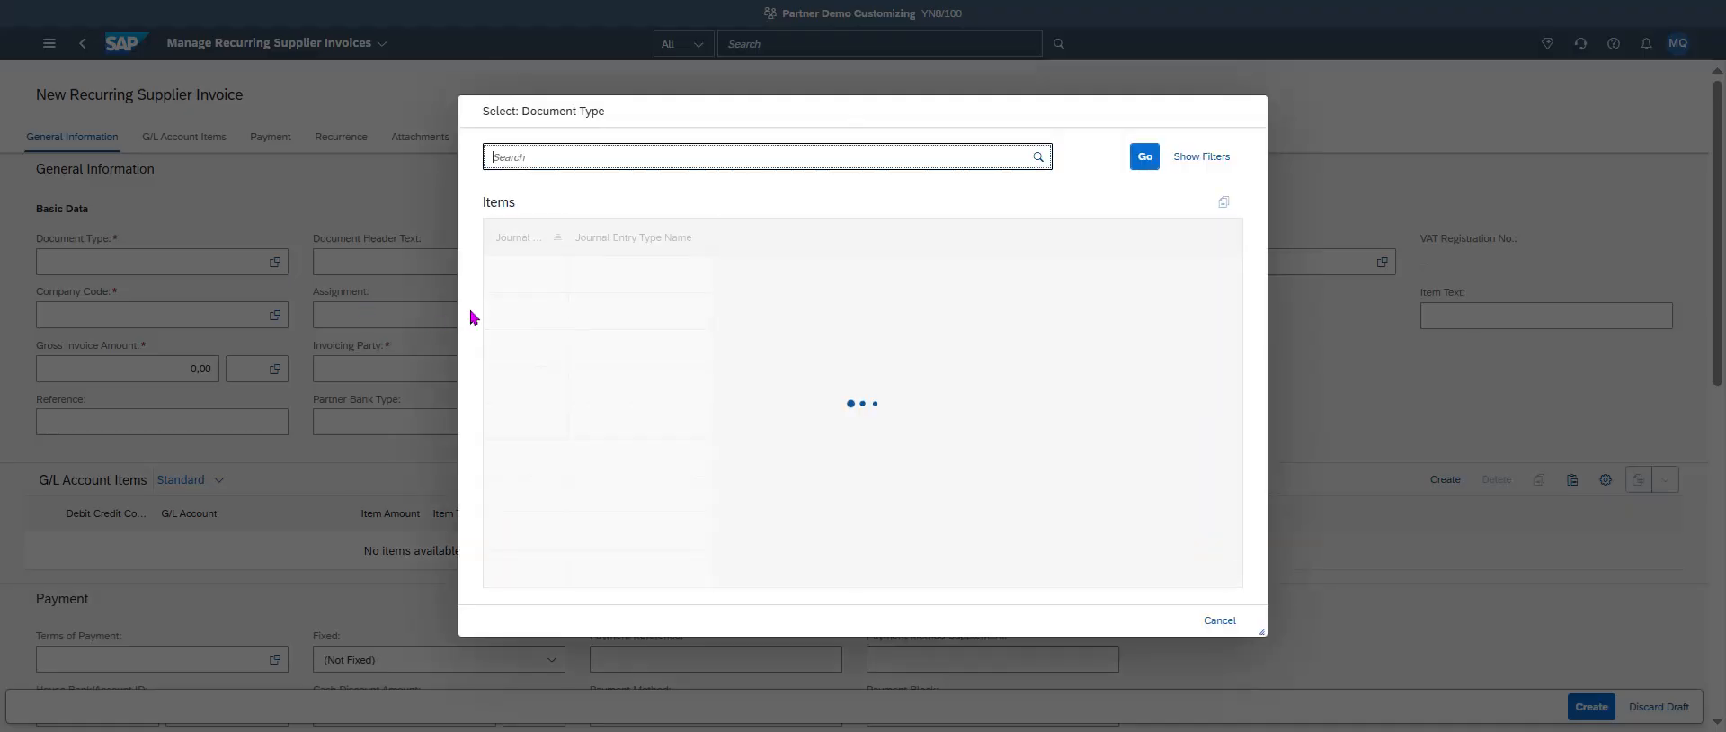
{"action": "type", "text": "KR"}
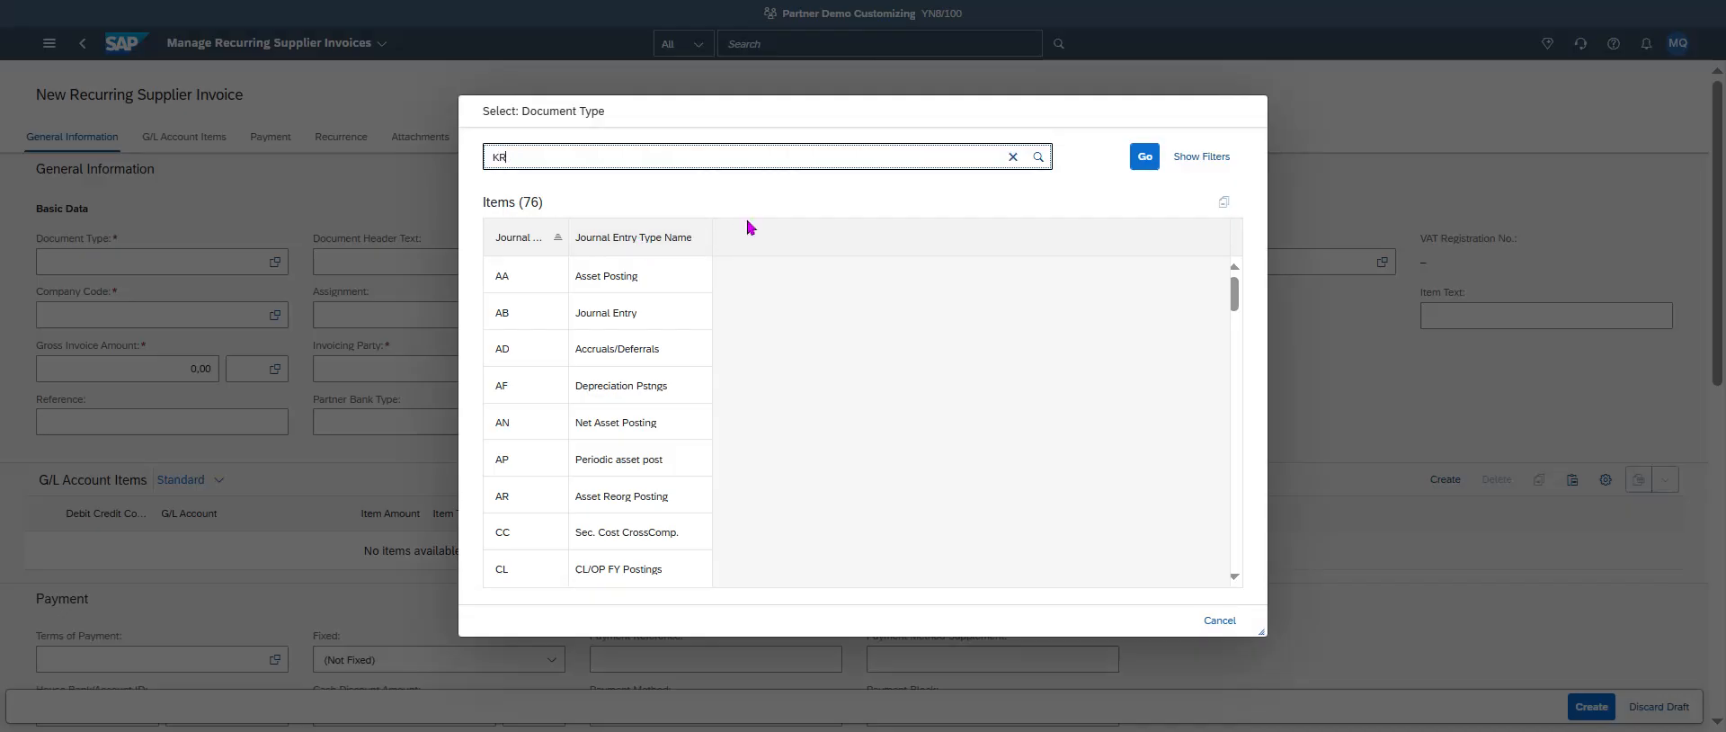
{"action": "left_click", "coordinate": [620, 276]}
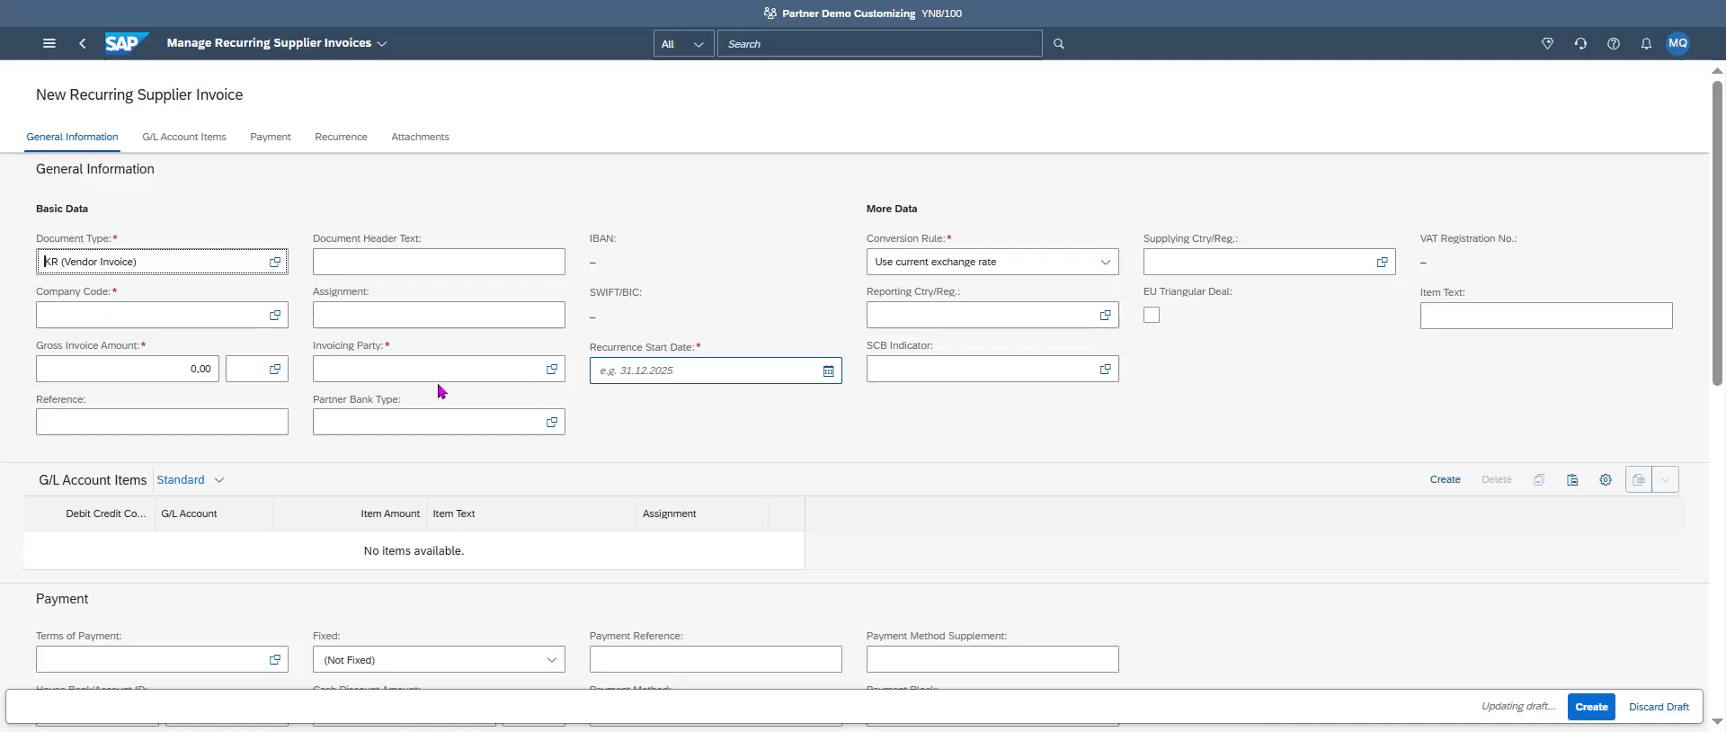
{"action": "left_click", "coordinate": [275, 316]}
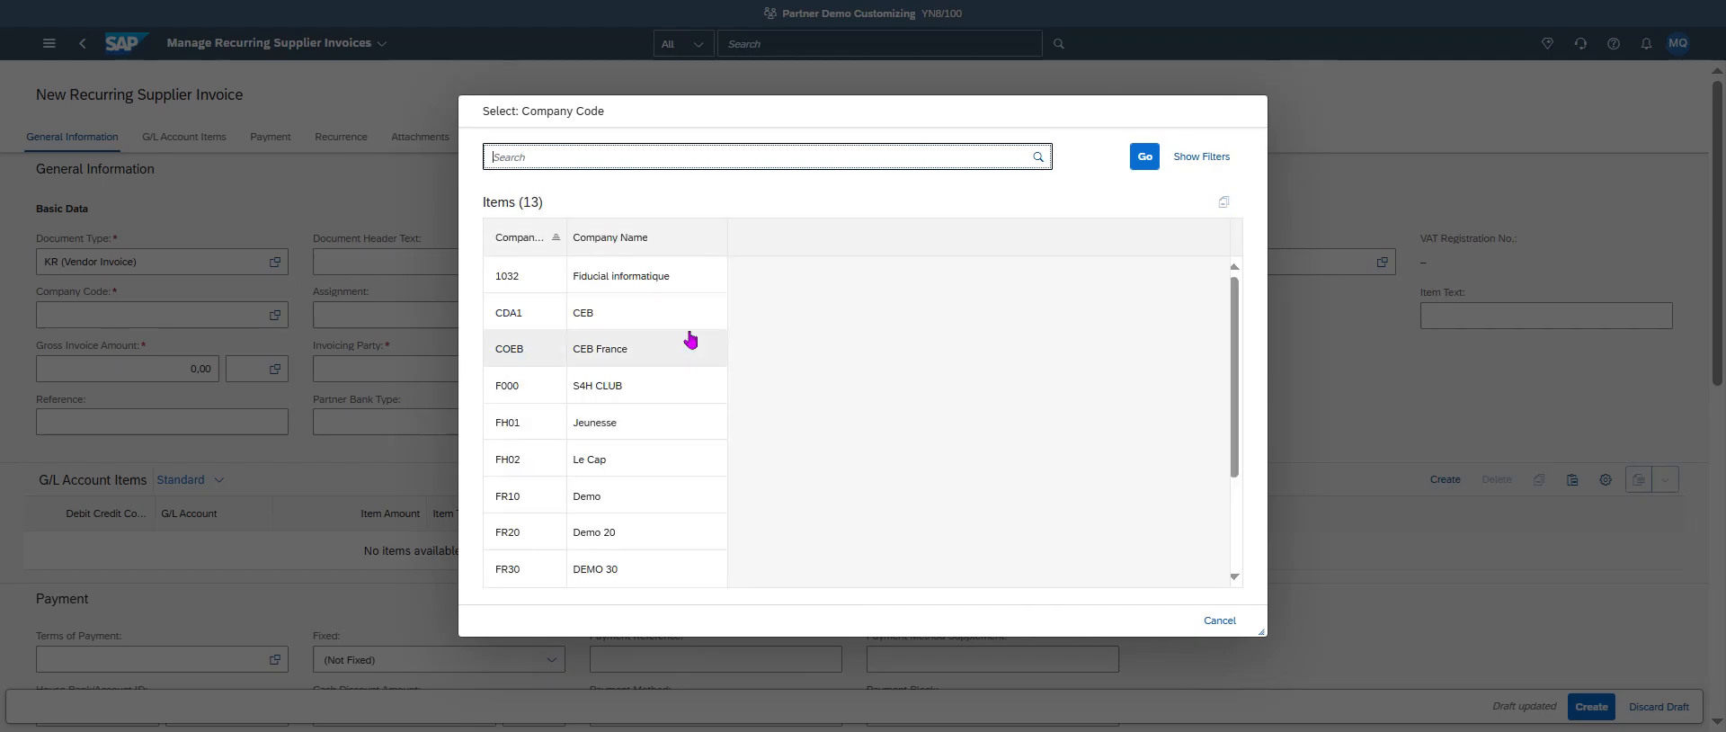
{"action": "scroll", "coordinate": [665, 467], "scroll_direction": "down", "scroll_amount": 3}
{"action": "left_click", "coordinate": [598, 540]}
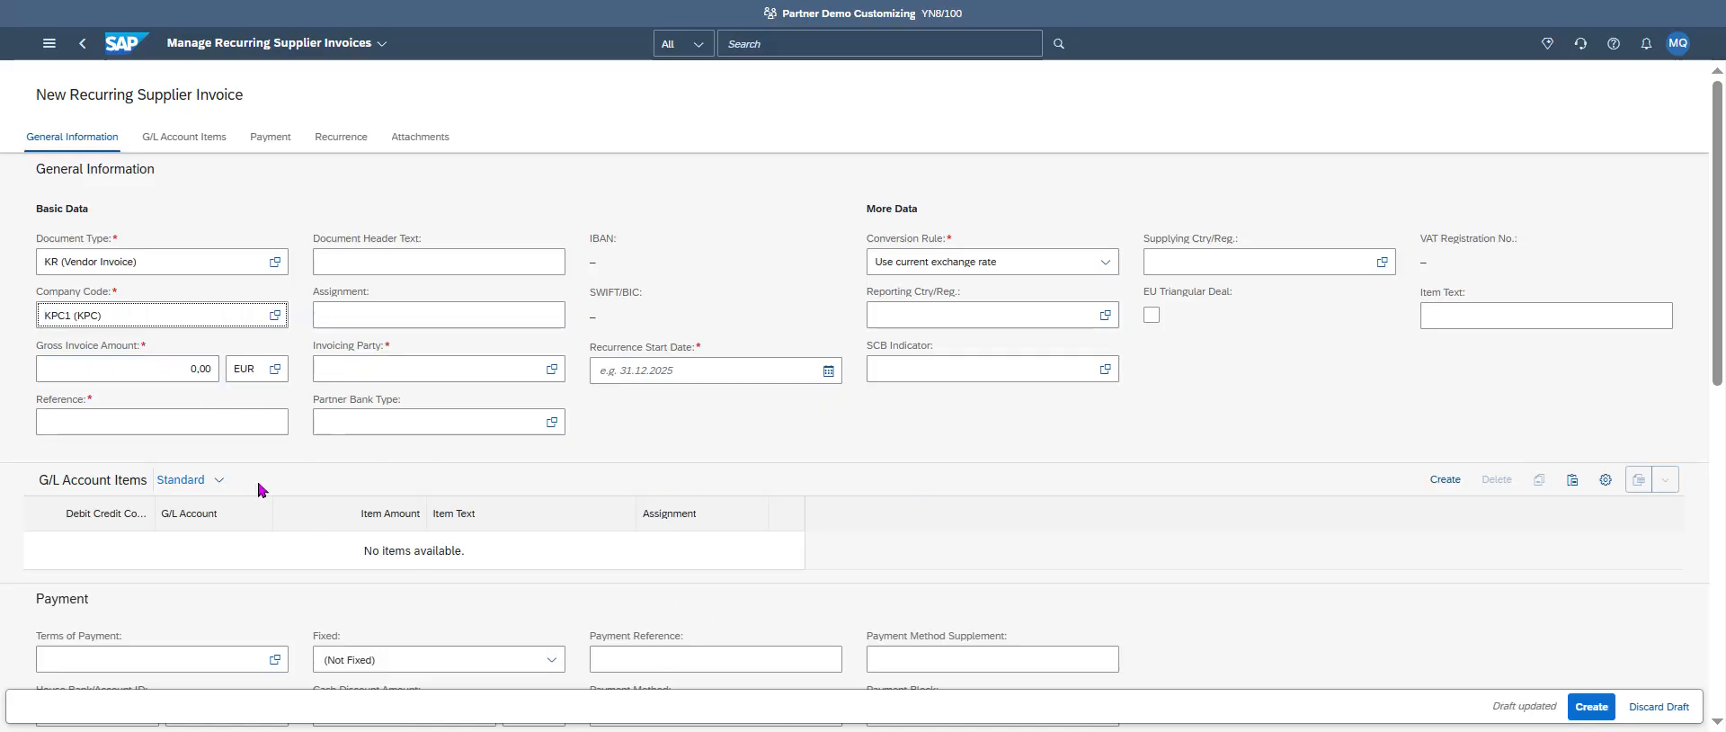
Enter a gross invoice amount of 500 EUR and the reference J60 431
{"action": "left_click", "coordinate": [182, 359]}
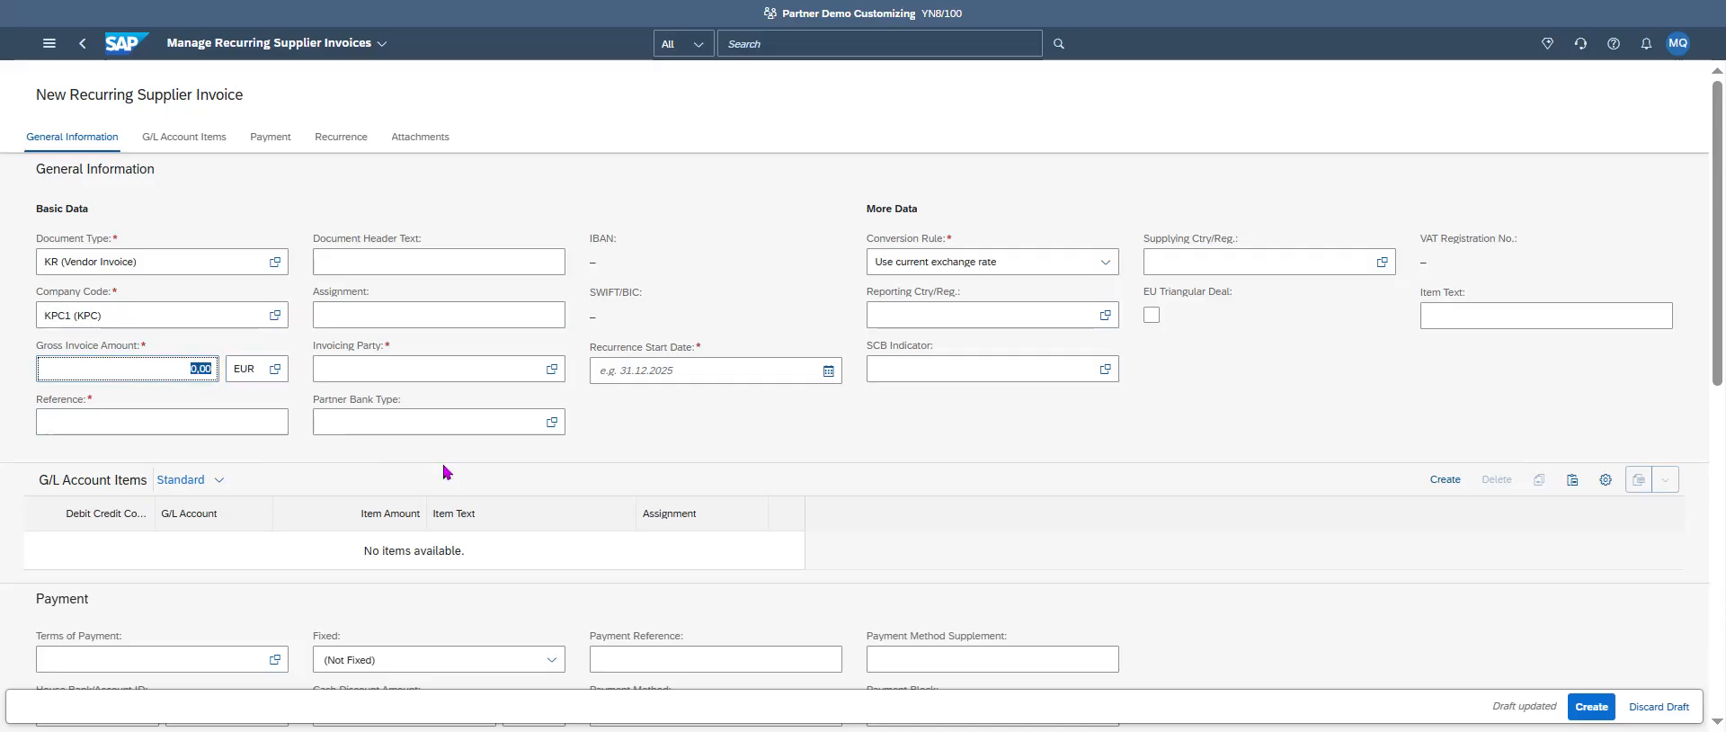
{"action": "type", "text": "500"}
{"action": "key", "text": "Tab"}
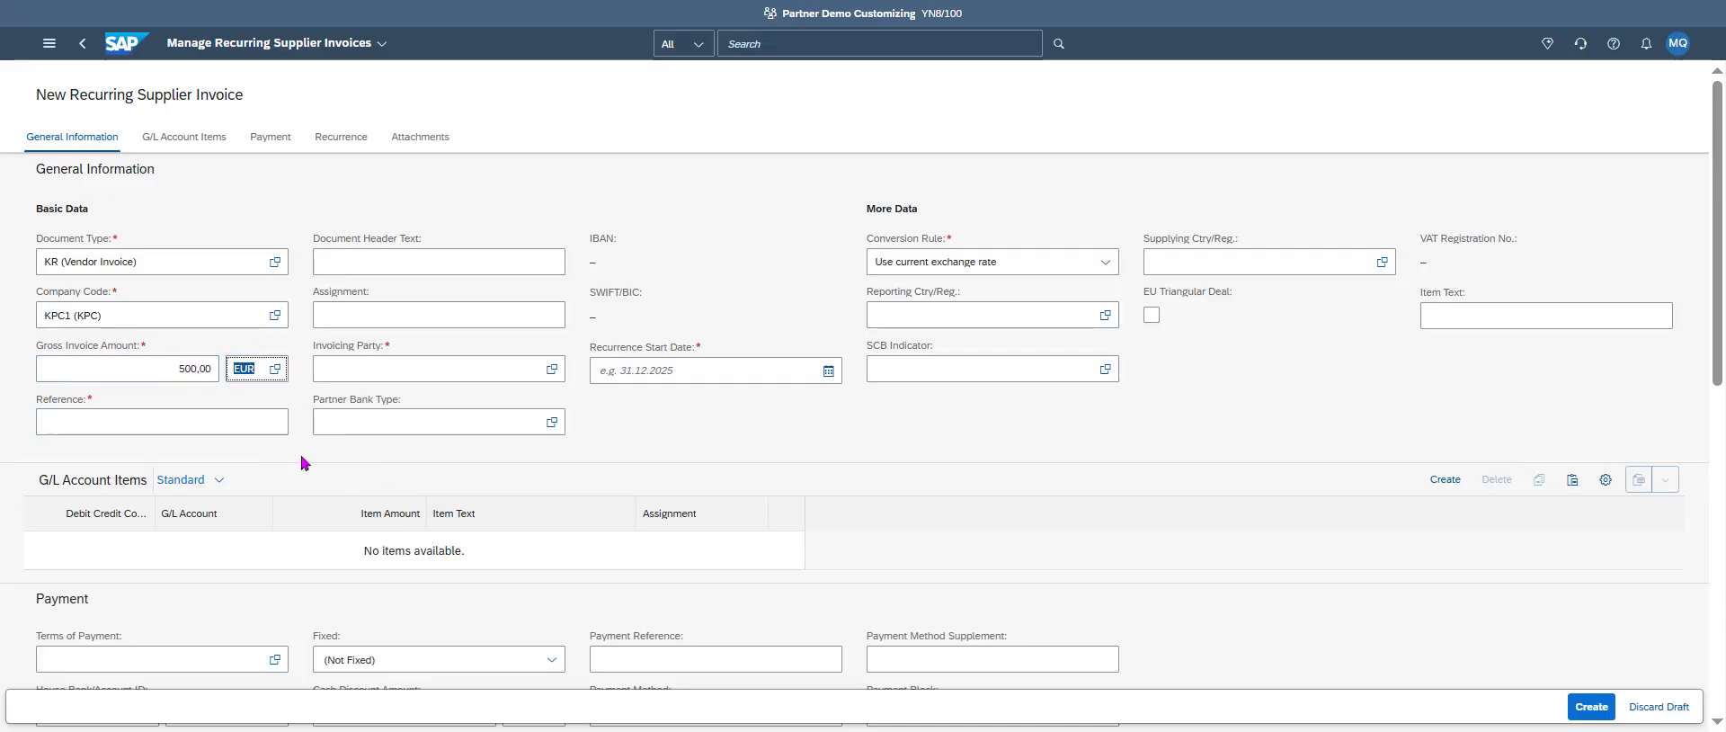
{"action": "left_click", "coordinate": [194, 424]}
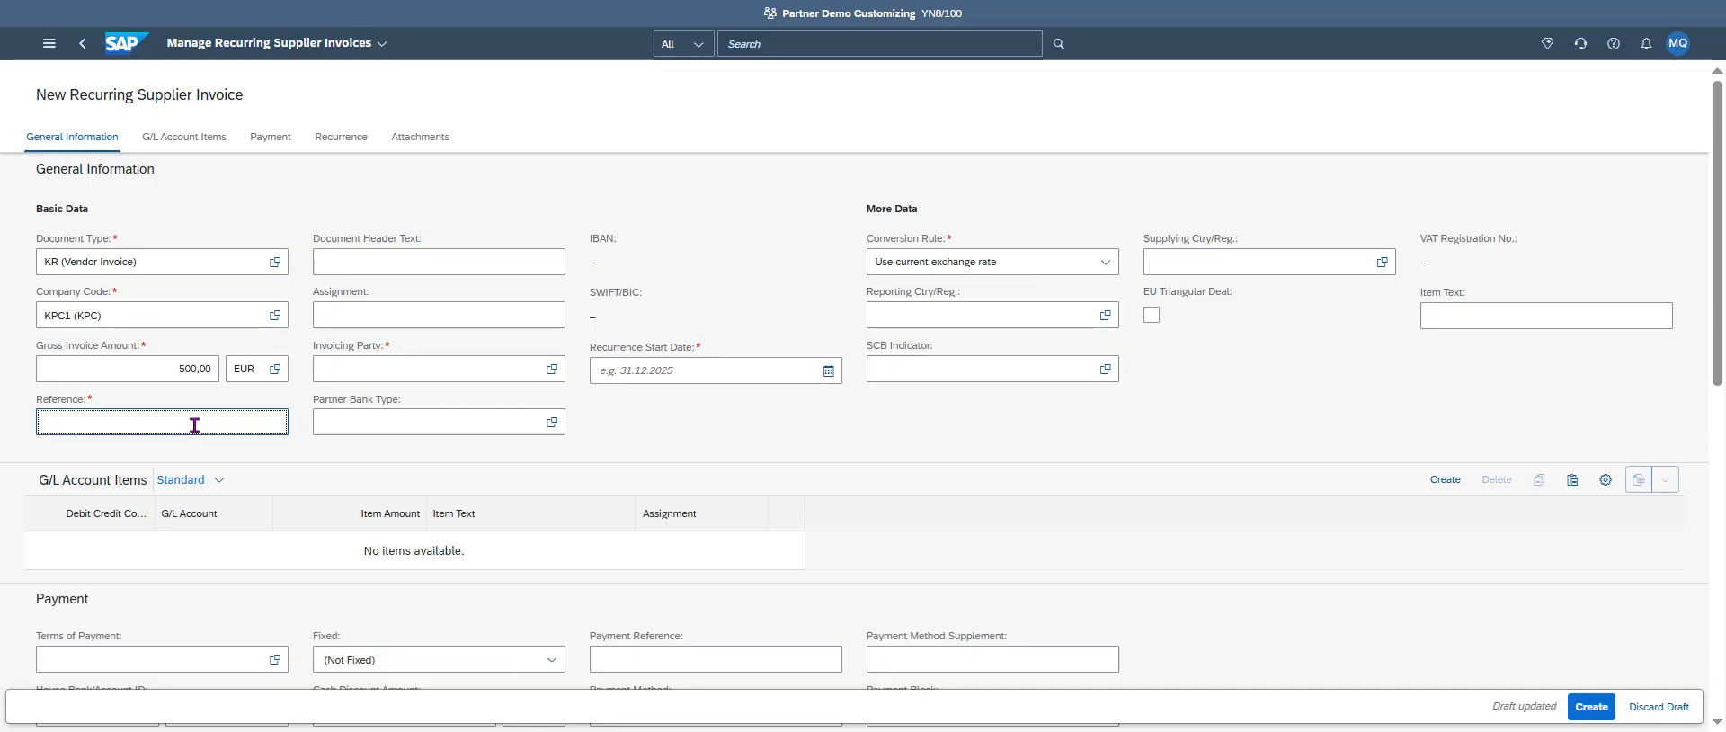
{"action": "type", "text": "J60"}
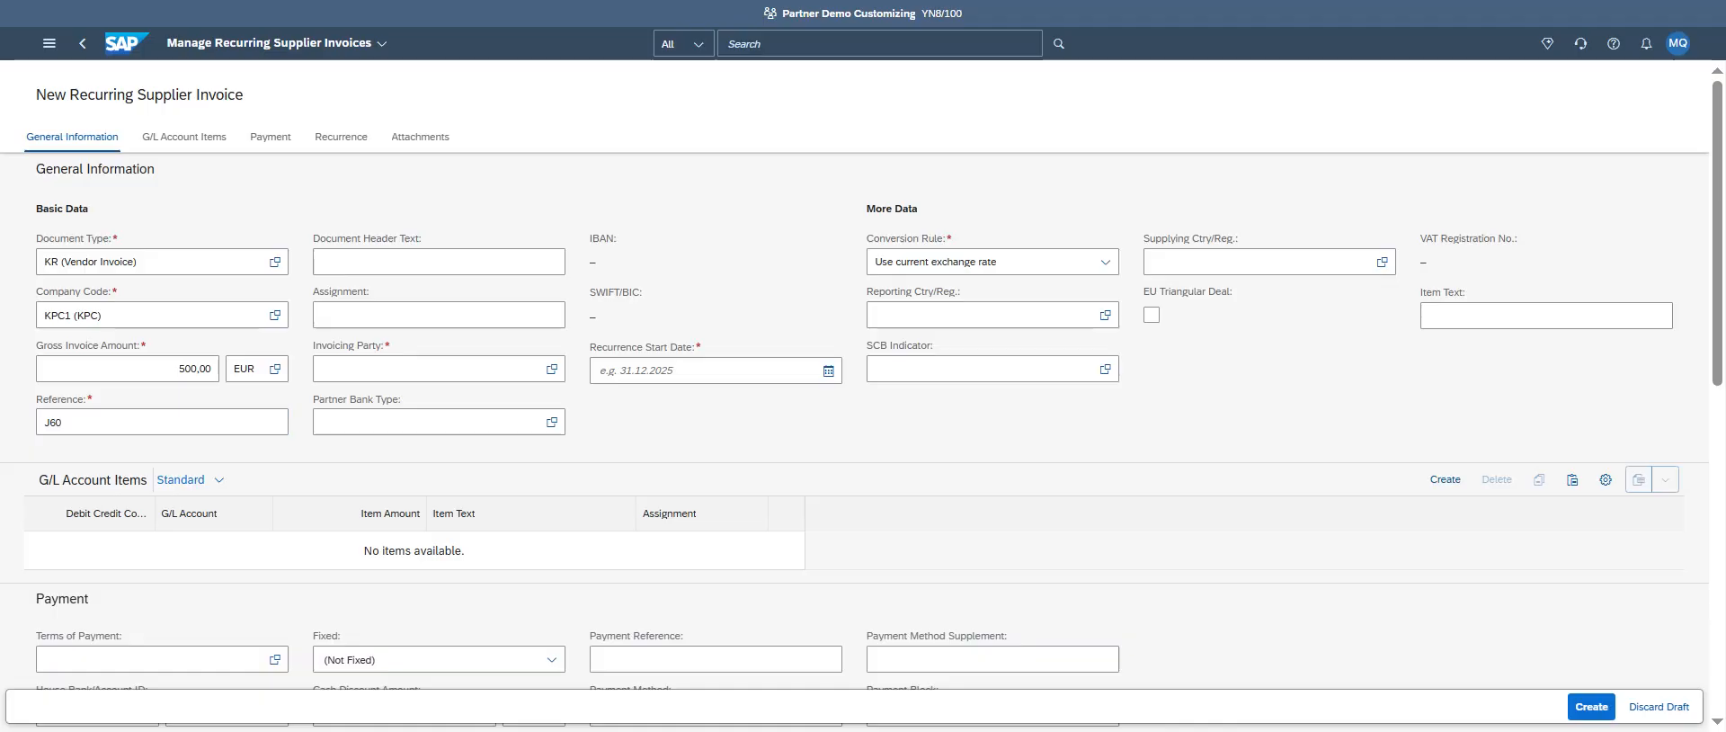
{"action": "type", "text": "431"}
Select Havea Group as the invoicing party and choose partner bank type 0001
{"action": "left_click", "coordinate": [526, 373]}
{"action": "key", "text": "F4"}
{"action": "left_click", "coordinate": [628, 162]}
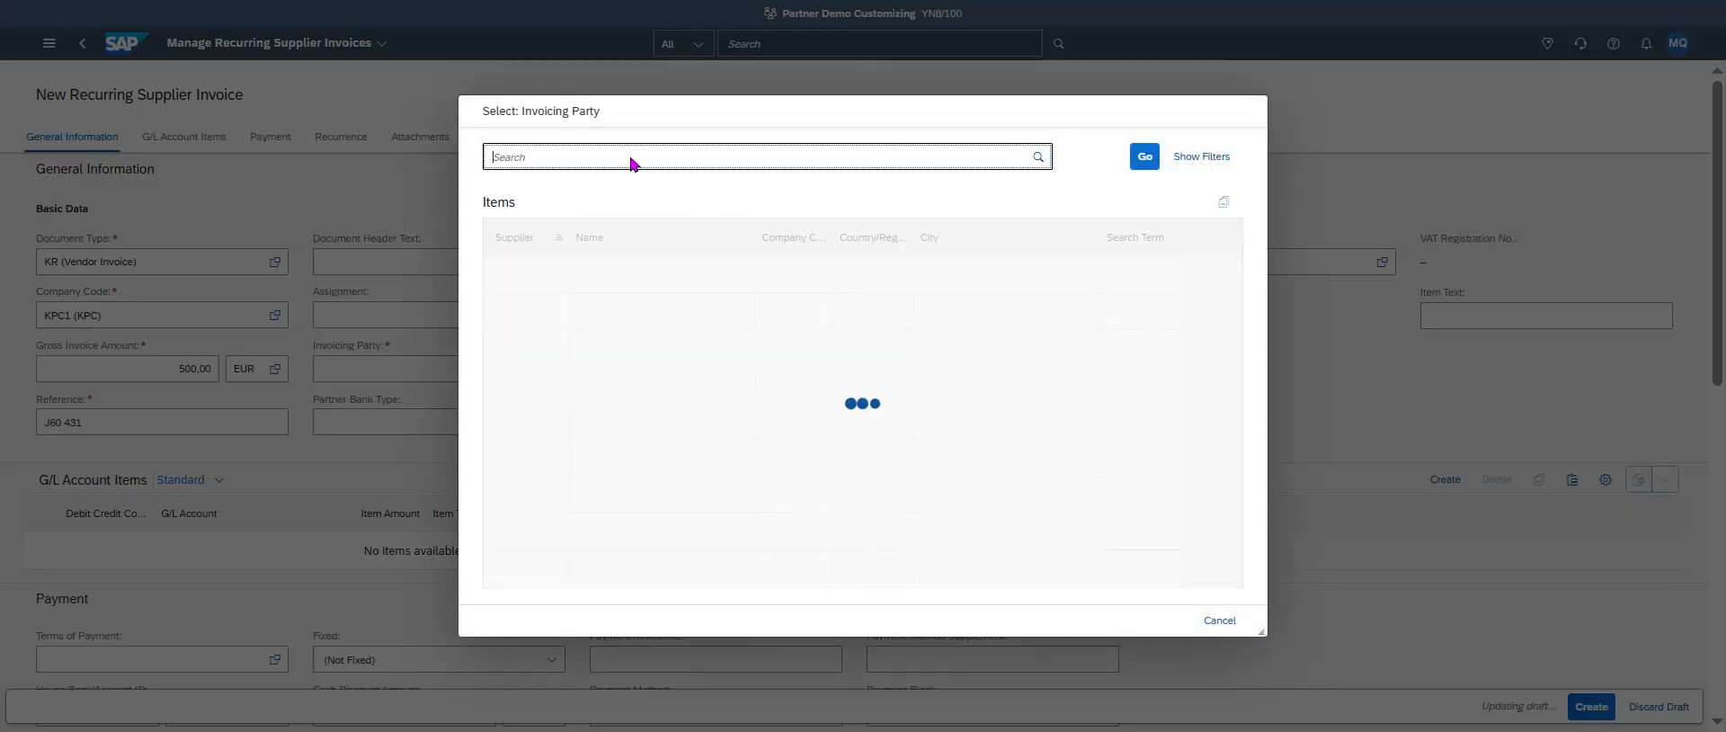
{"action": "type", "text": "12300001"}
{"action": "key", "text": "Return"}
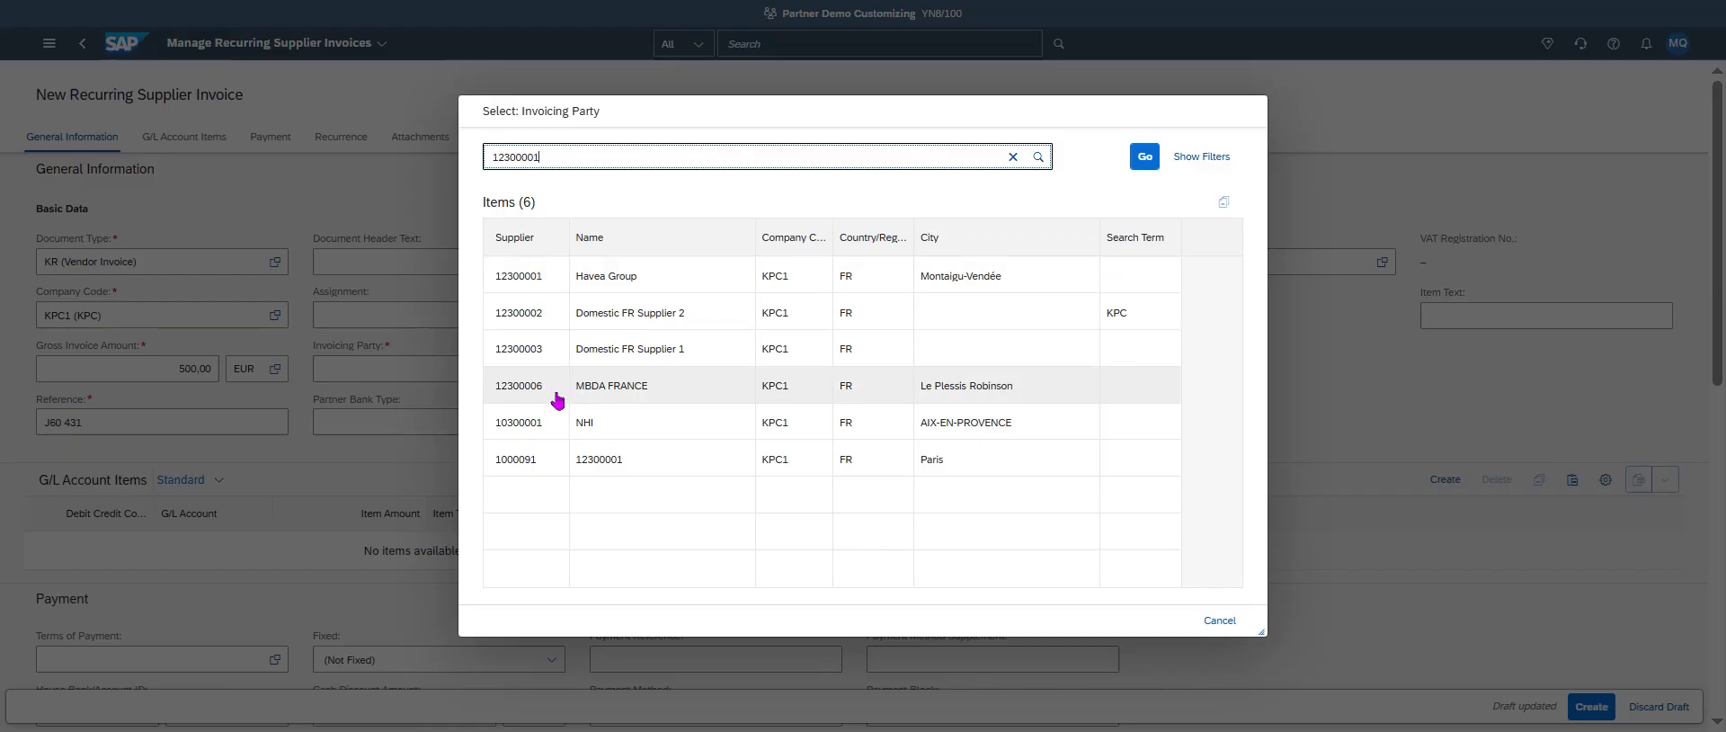
{"action": "left_click", "coordinate": [546, 276]}
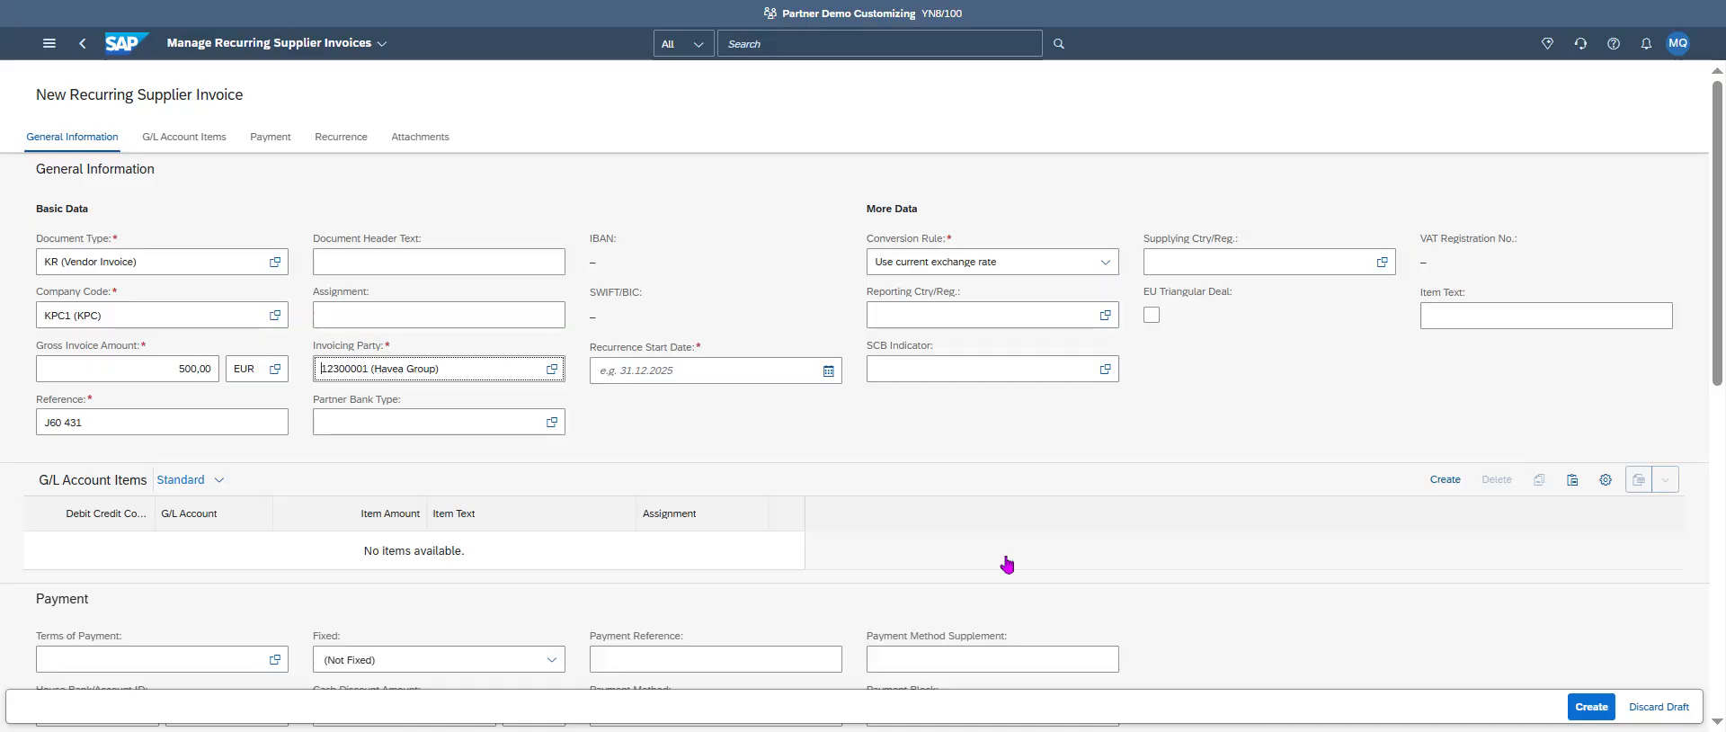
{"action": "left_click", "coordinate": [551, 422]}
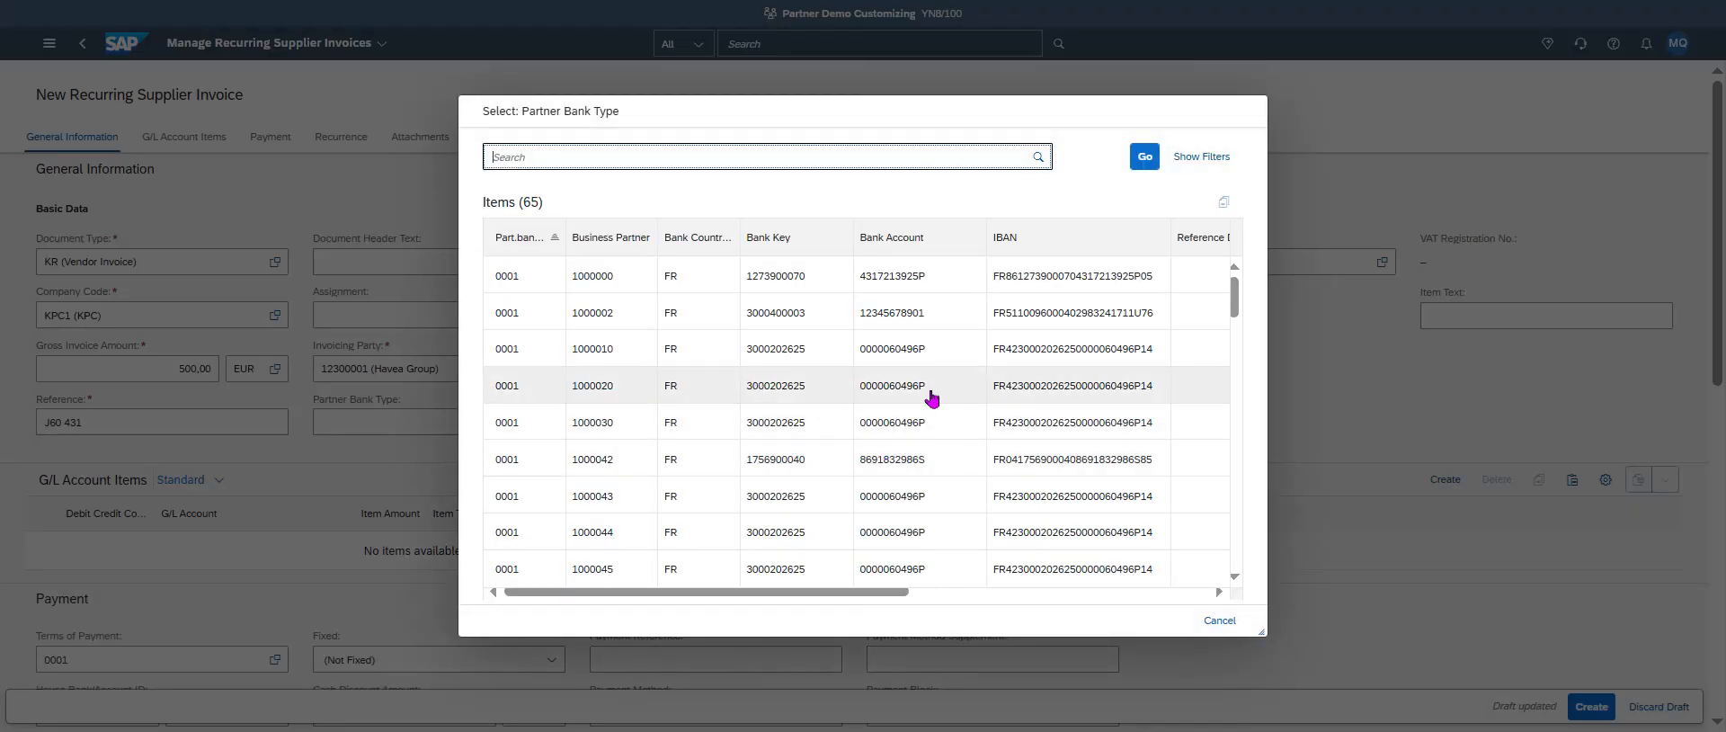
{"action": "left_click", "coordinate": [584, 277]}
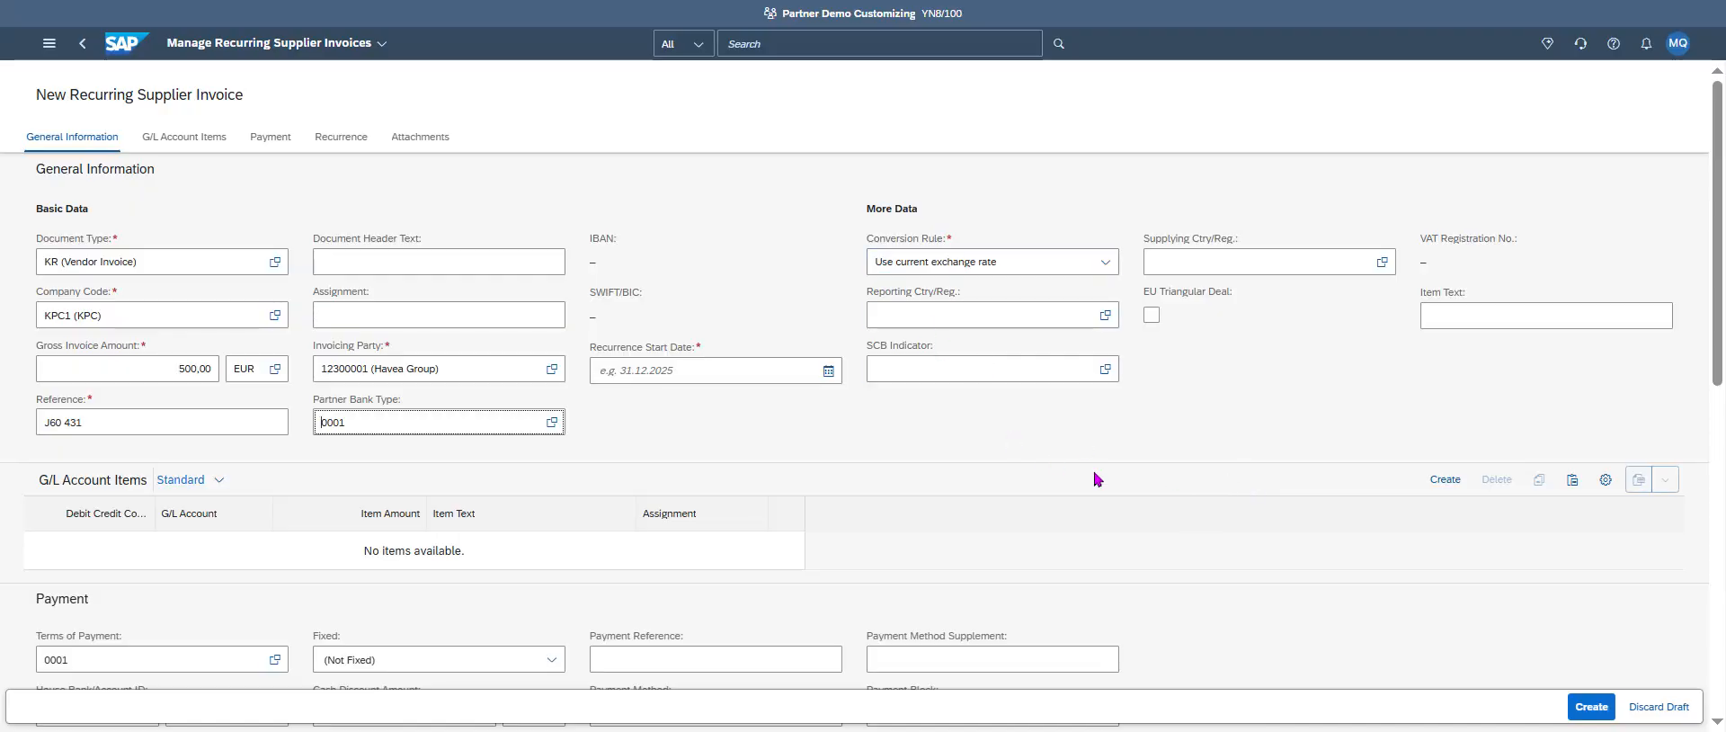
Set the recurrence start date to 18.10.2025 and review the invoice's validation messages
{"action": "left_click", "coordinate": [816, 375]}
{"action": "left_click", "coordinate": [820, 376]}
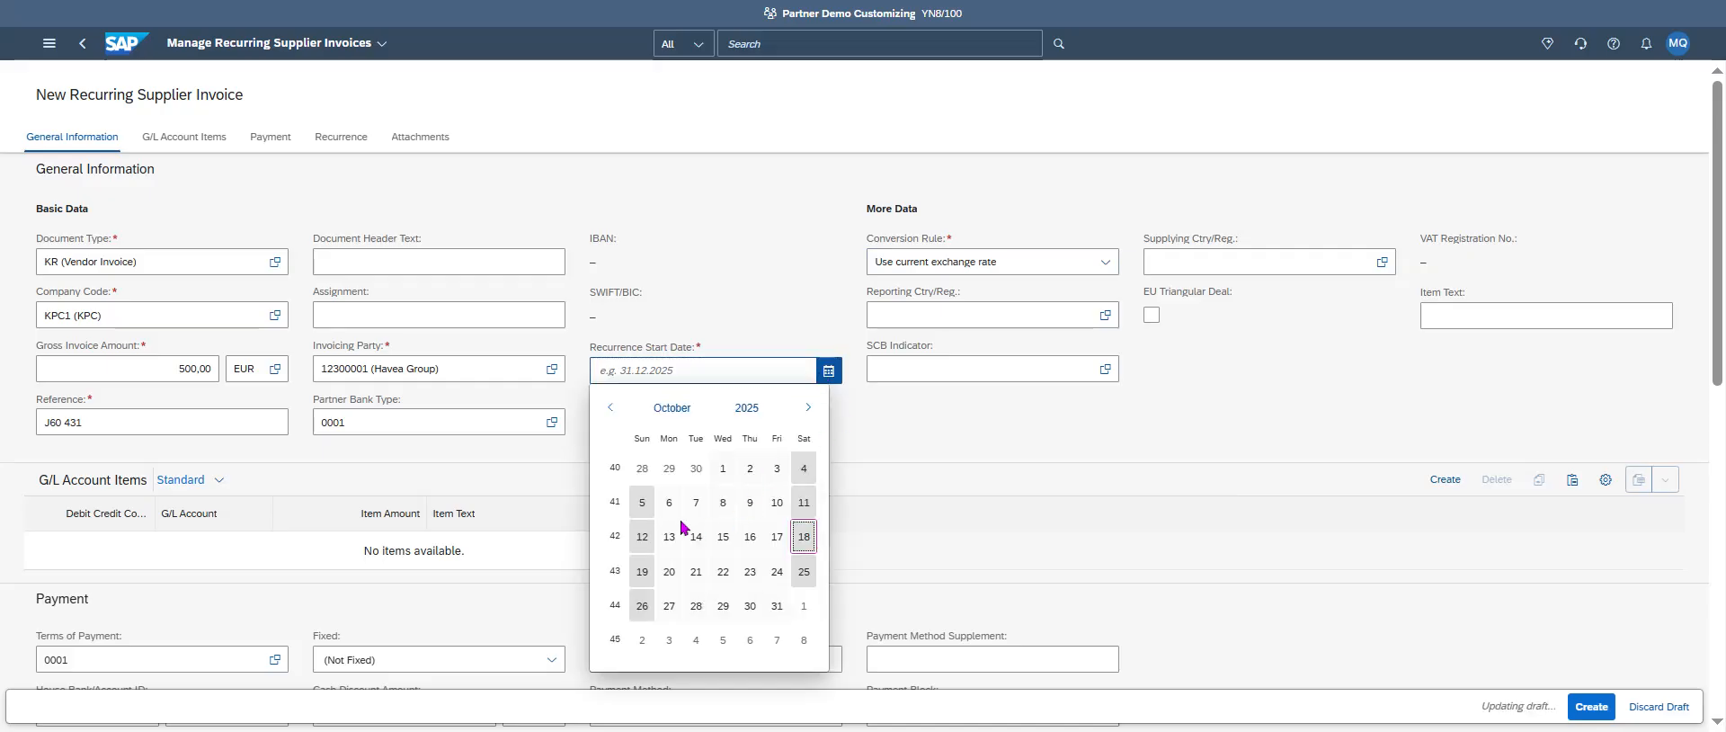
{"action": "left_click", "coordinate": [799, 540]}
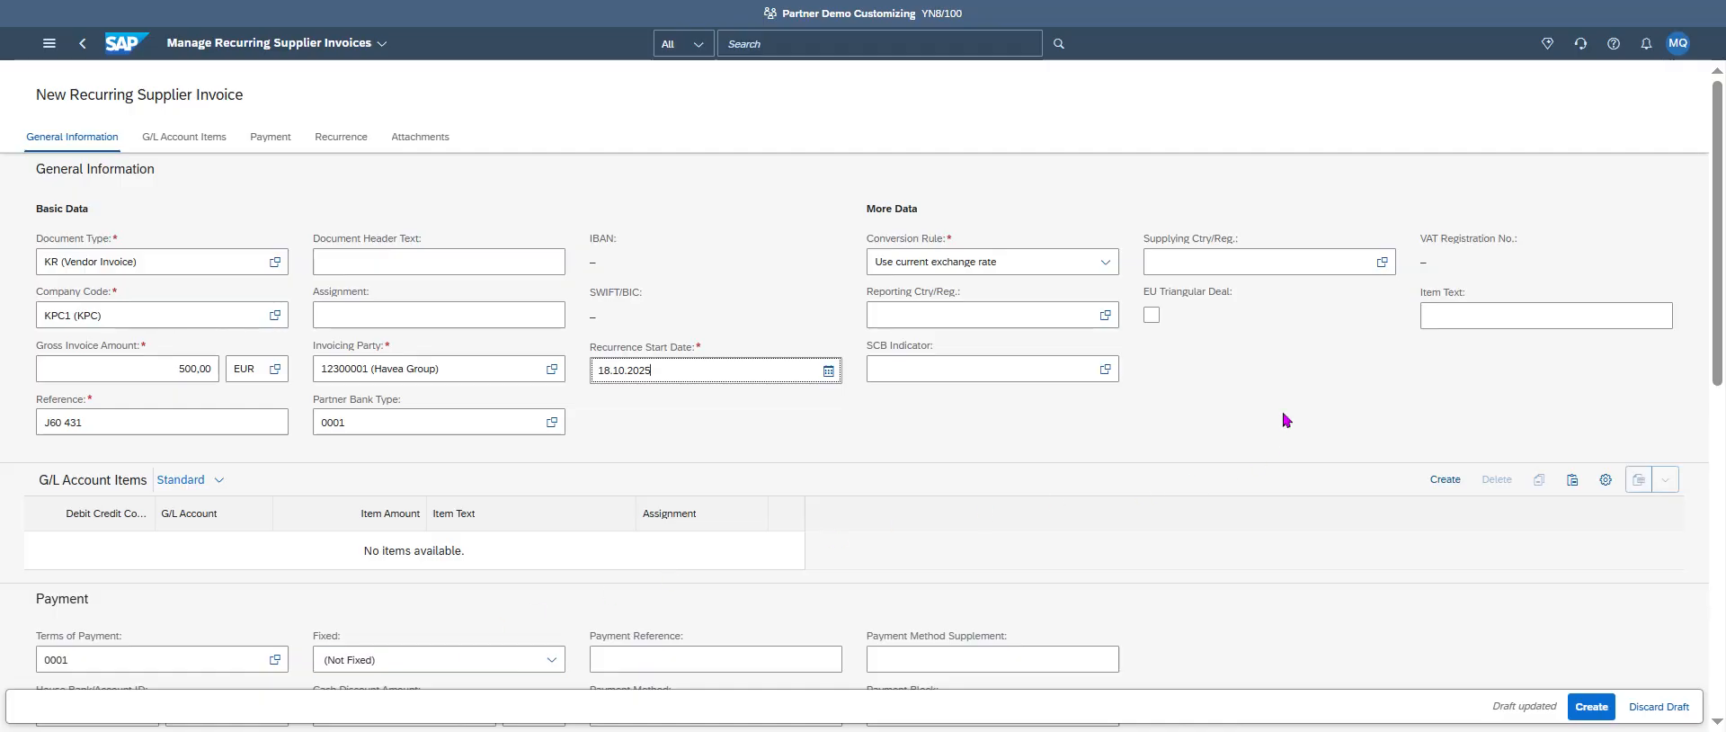
{"action": "left_click", "coordinate": [1332, 372]}
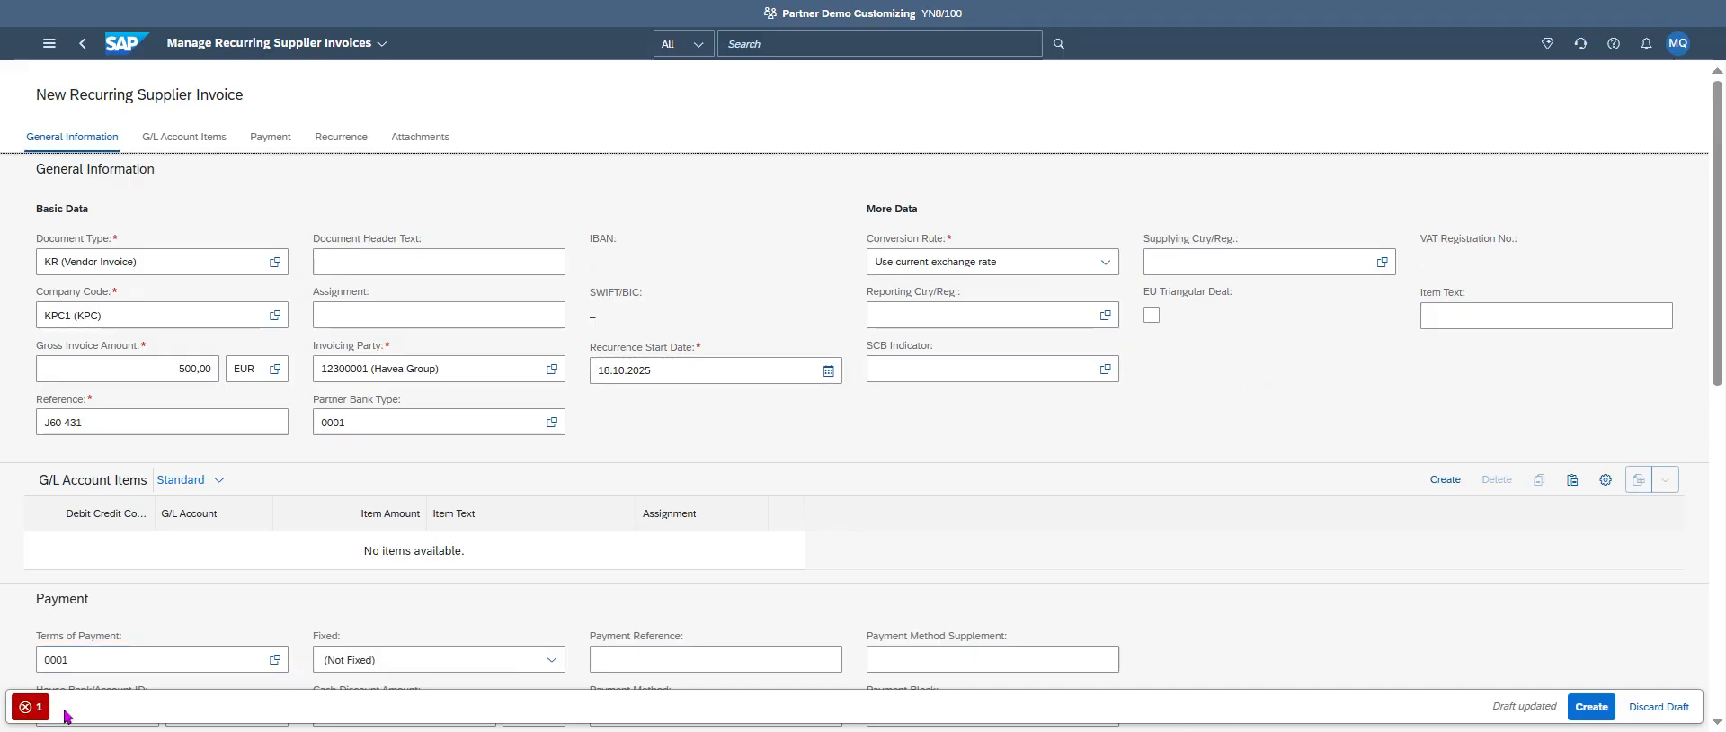
{"action": "left_click", "coordinate": [31, 706]}
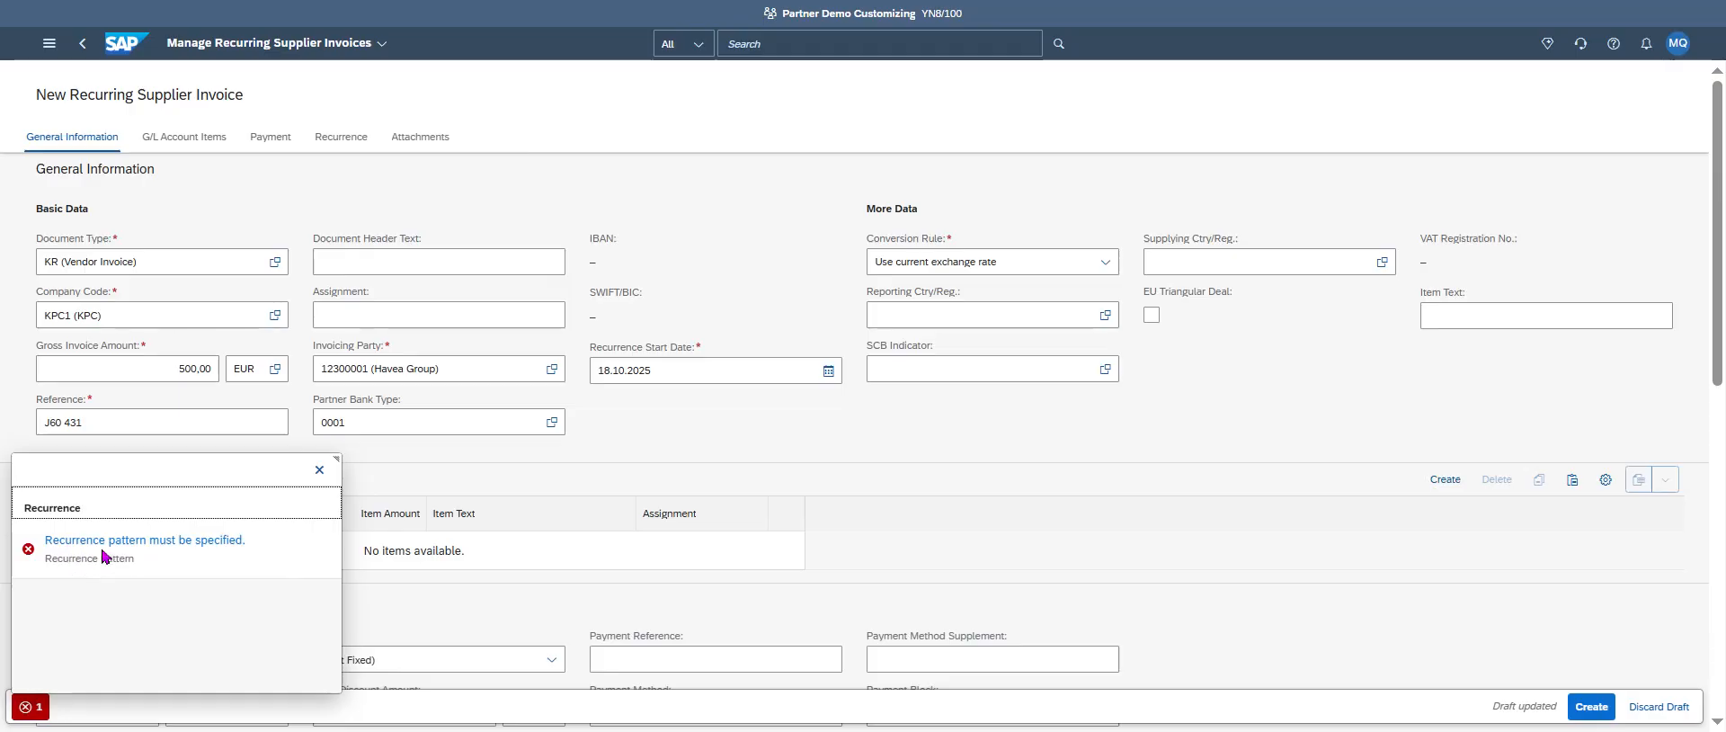
{"action": "left_click", "coordinate": [319, 469]}
Set the invoice's supplying country/region to FR (France)
{"action": "left_click", "coordinate": [1202, 263]}
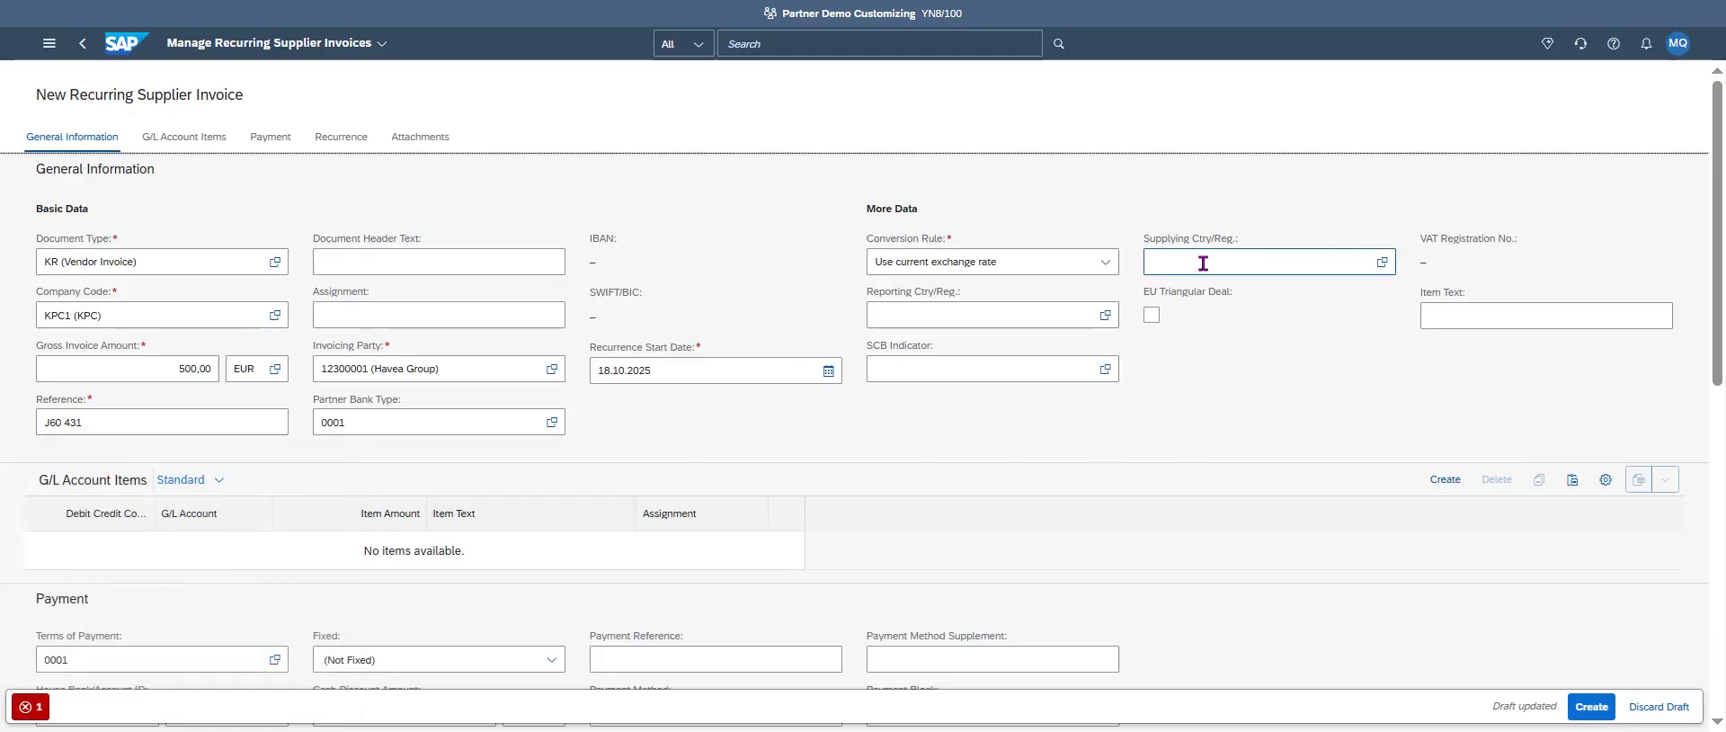
{"action": "type", "text": "FR"}
{"action": "key", "text": "Return"}
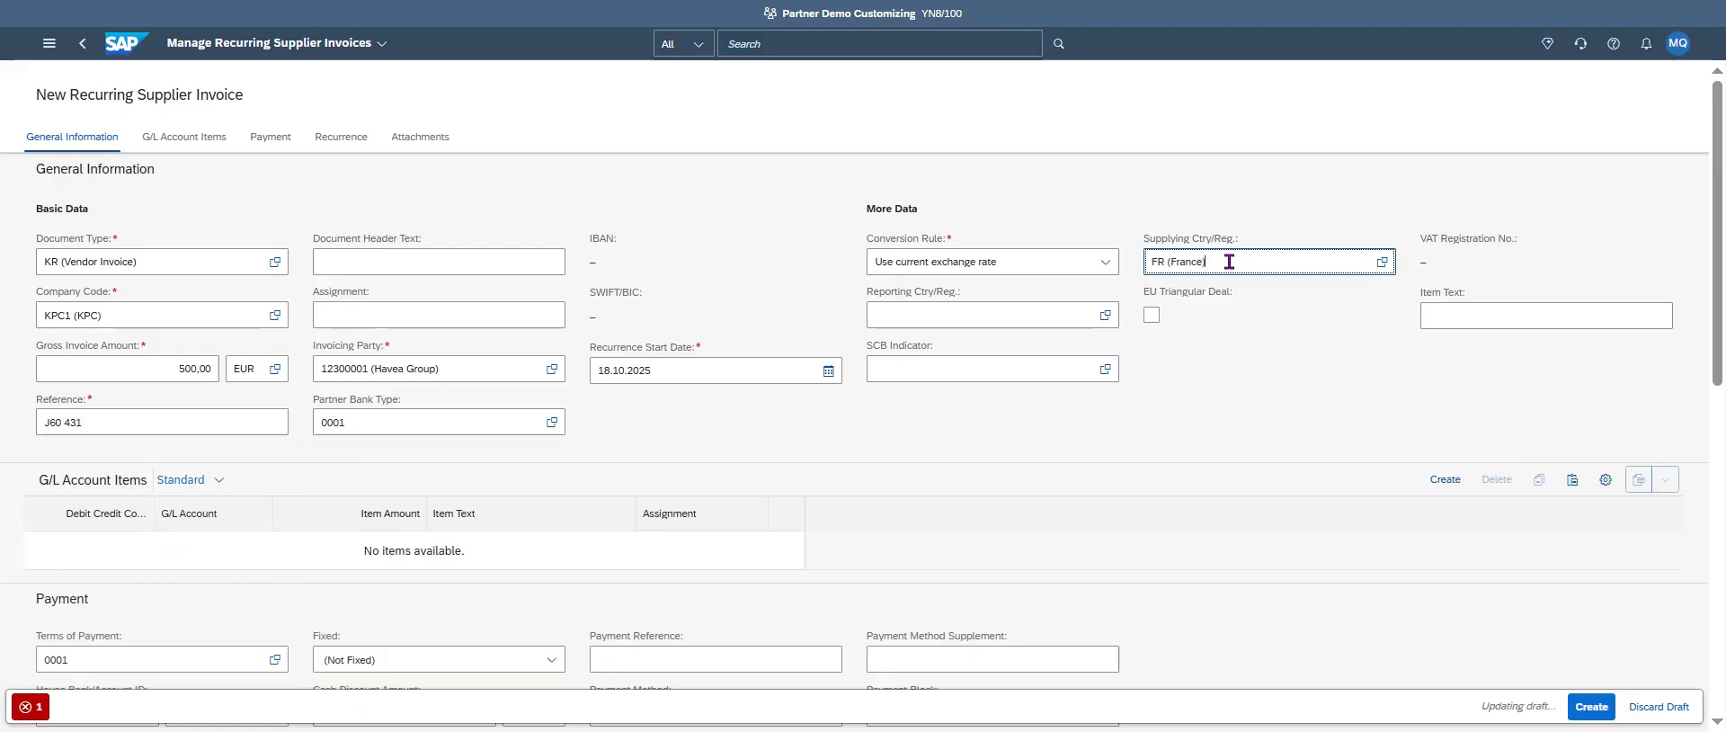
{"action": "left_click", "coordinate": [1218, 420]}
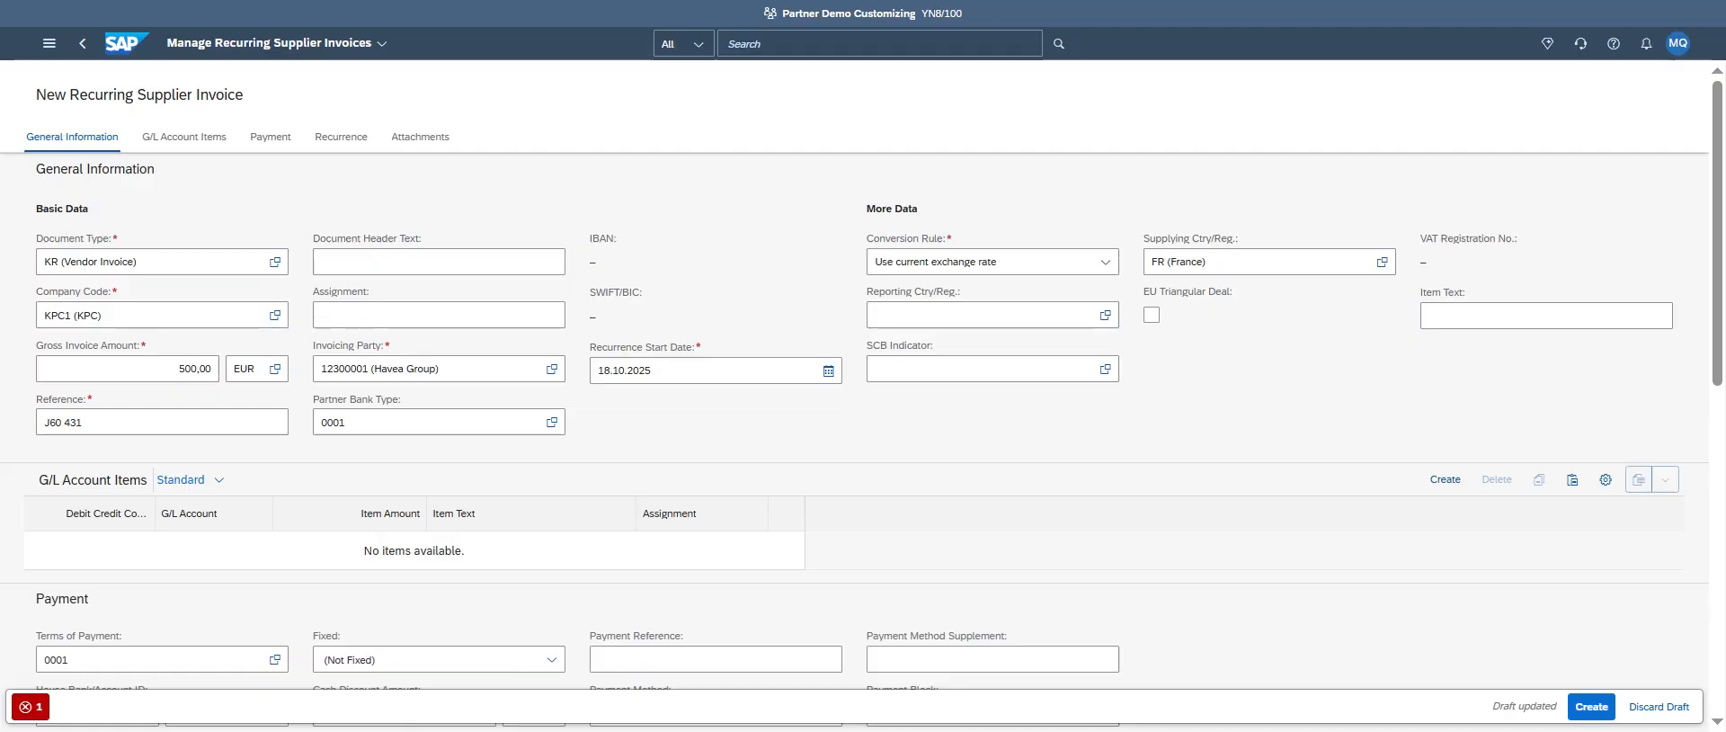
Add a debit G/L account item for account 61400000 with an item amount of 100 EUR
{"action": "left_click", "coordinate": [184, 140]}
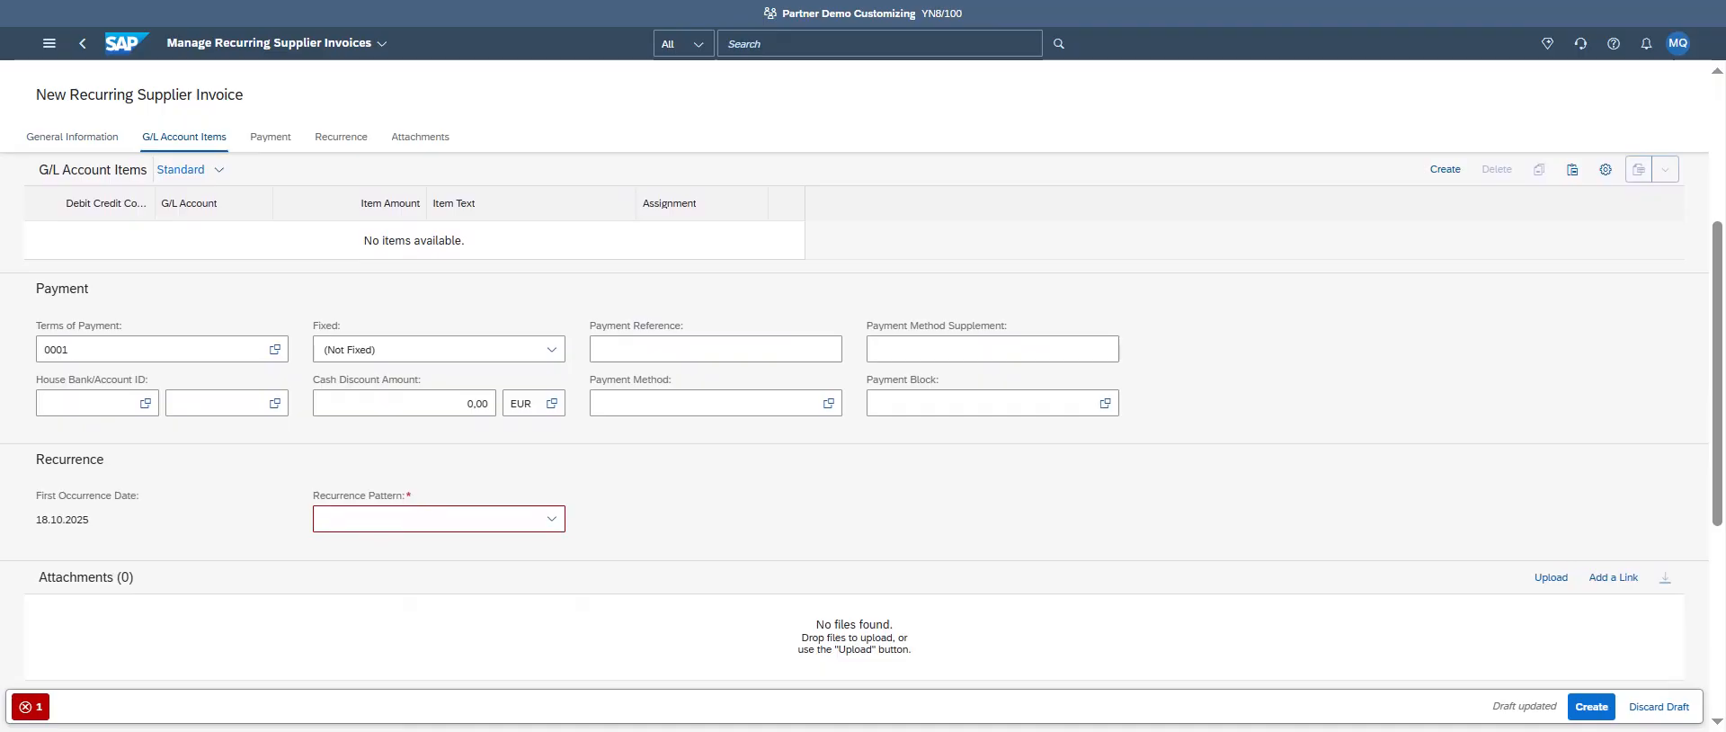
{"action": "left_click", "coordinate": [1445, 171]}
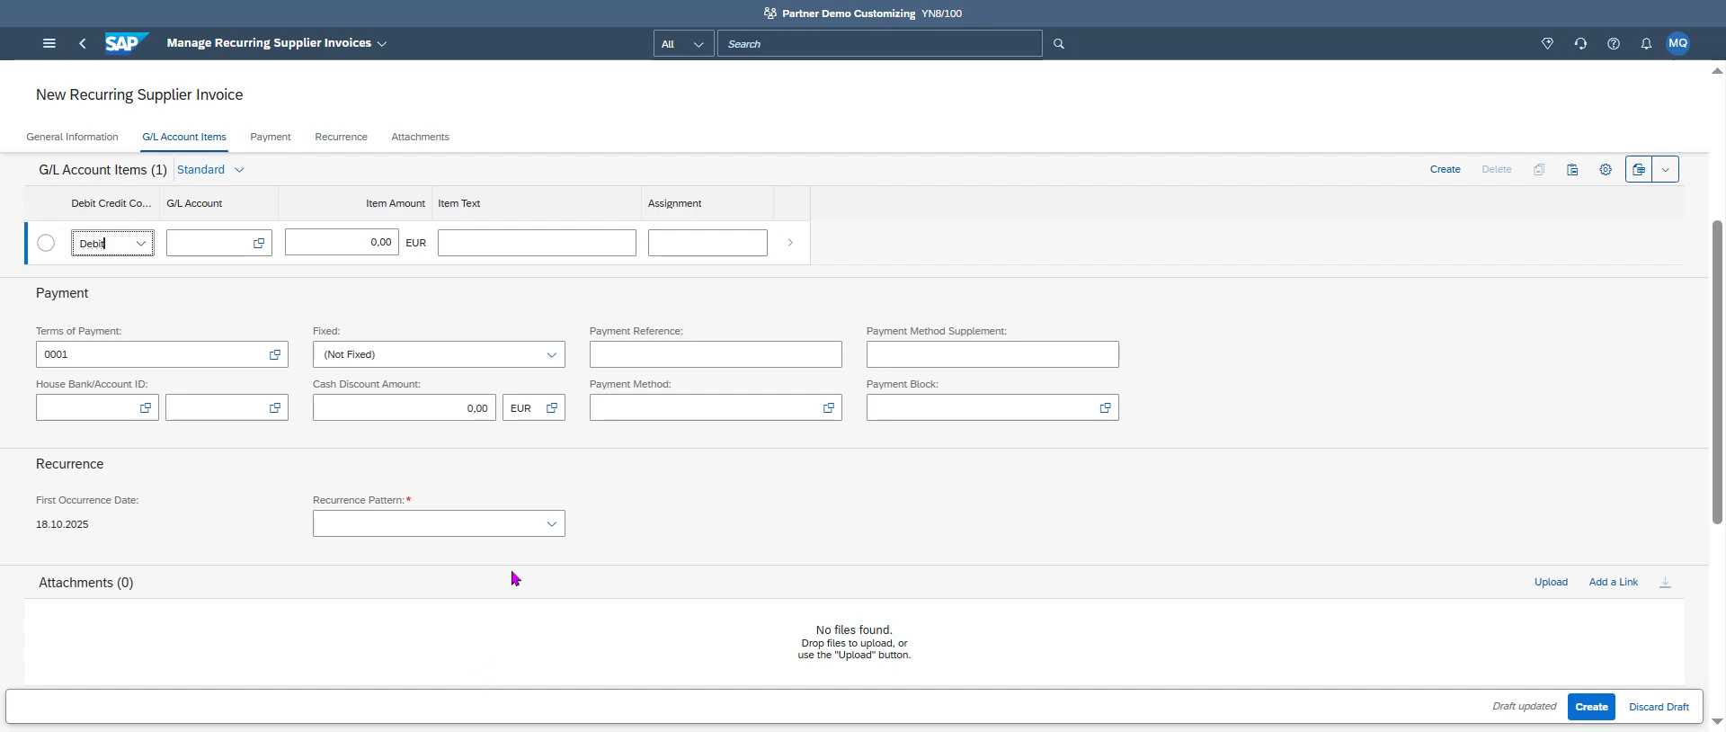
{"action": "left_click", "coordinate": [225, 243]}
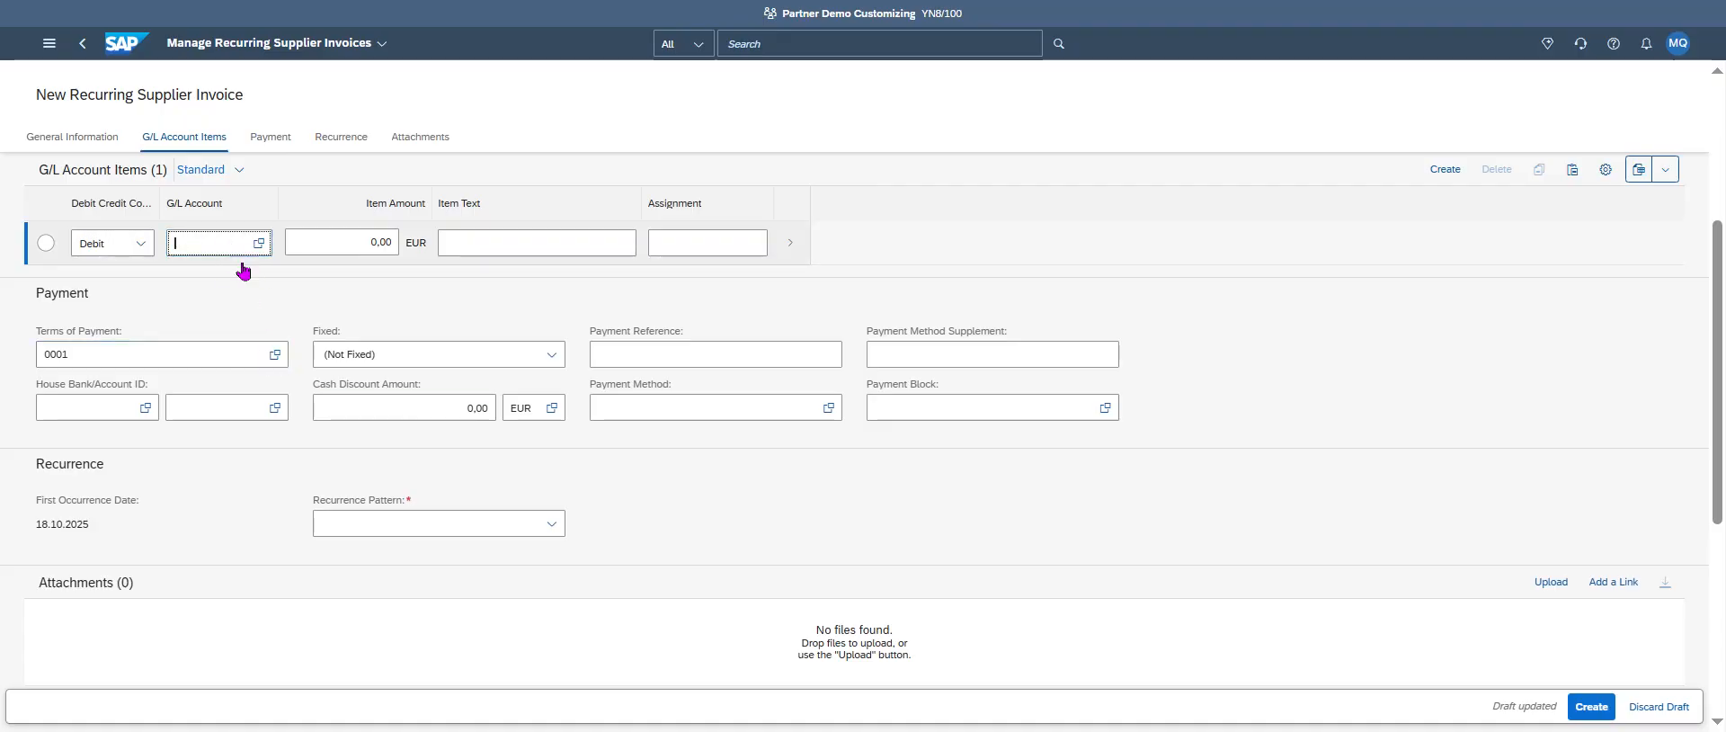
{"action": "type", "text": "61400000"}
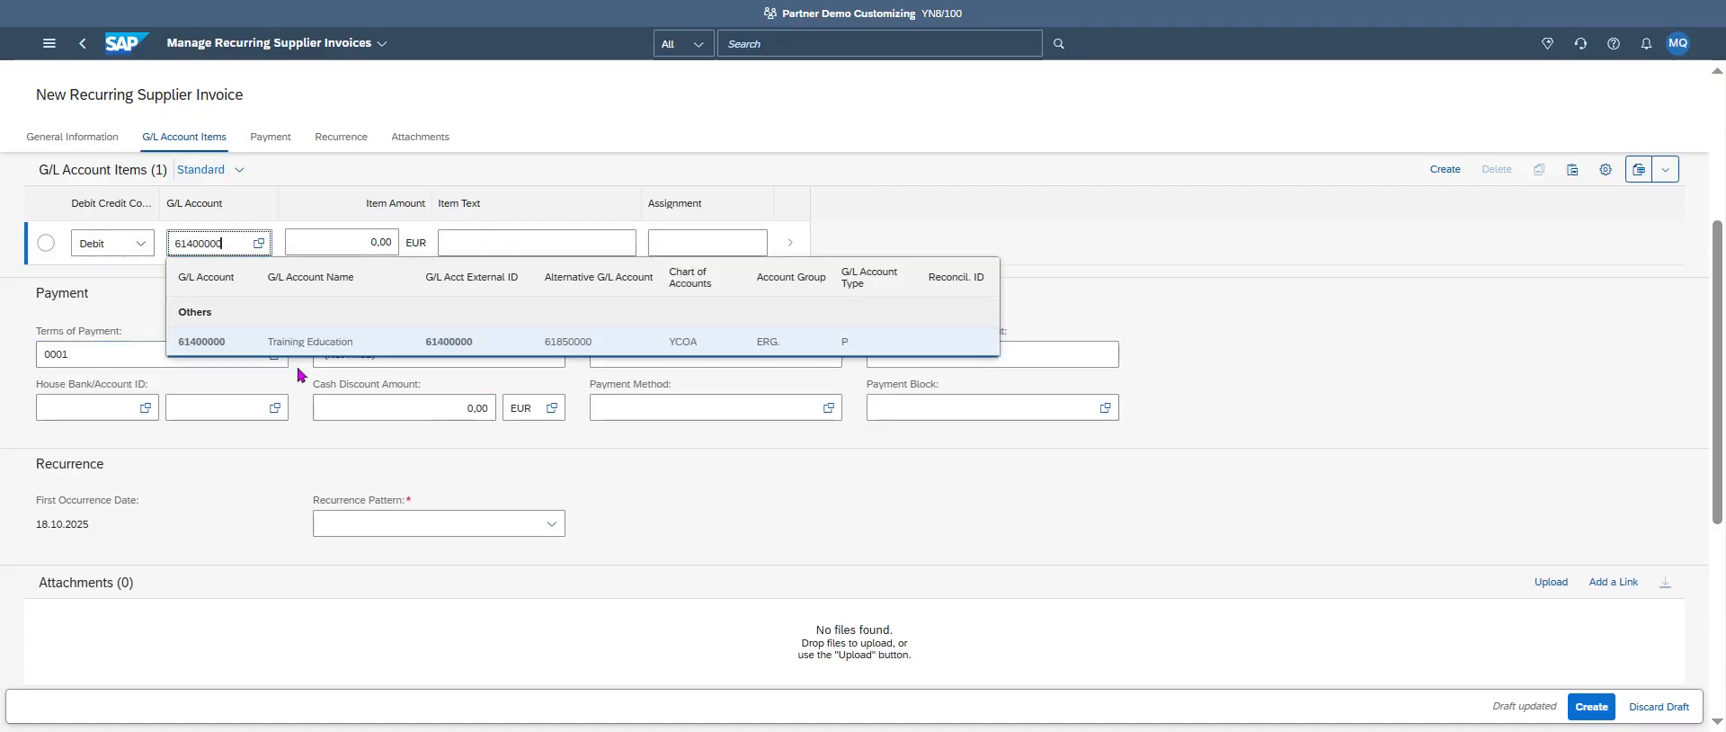
{"action": "left_click", "coordinate": [520, 329]}
{"action": "left_click", "coordinate": [359, 244]}
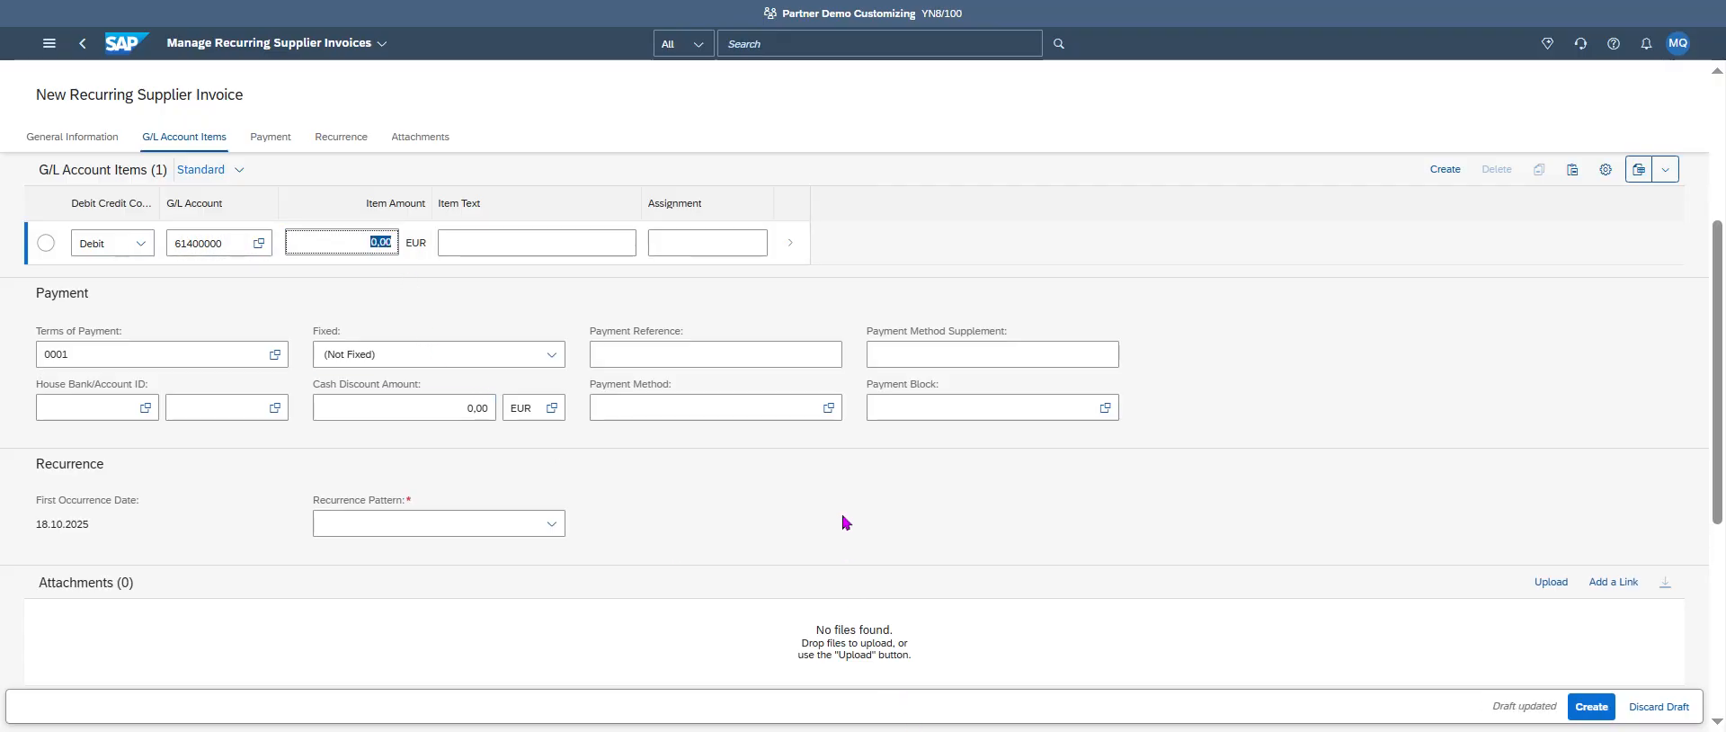
{"action": "type", "text": "100"}
{"action": "key", "text": "Return"}
{"action": "left_click", "coordinate": [34, 708]}
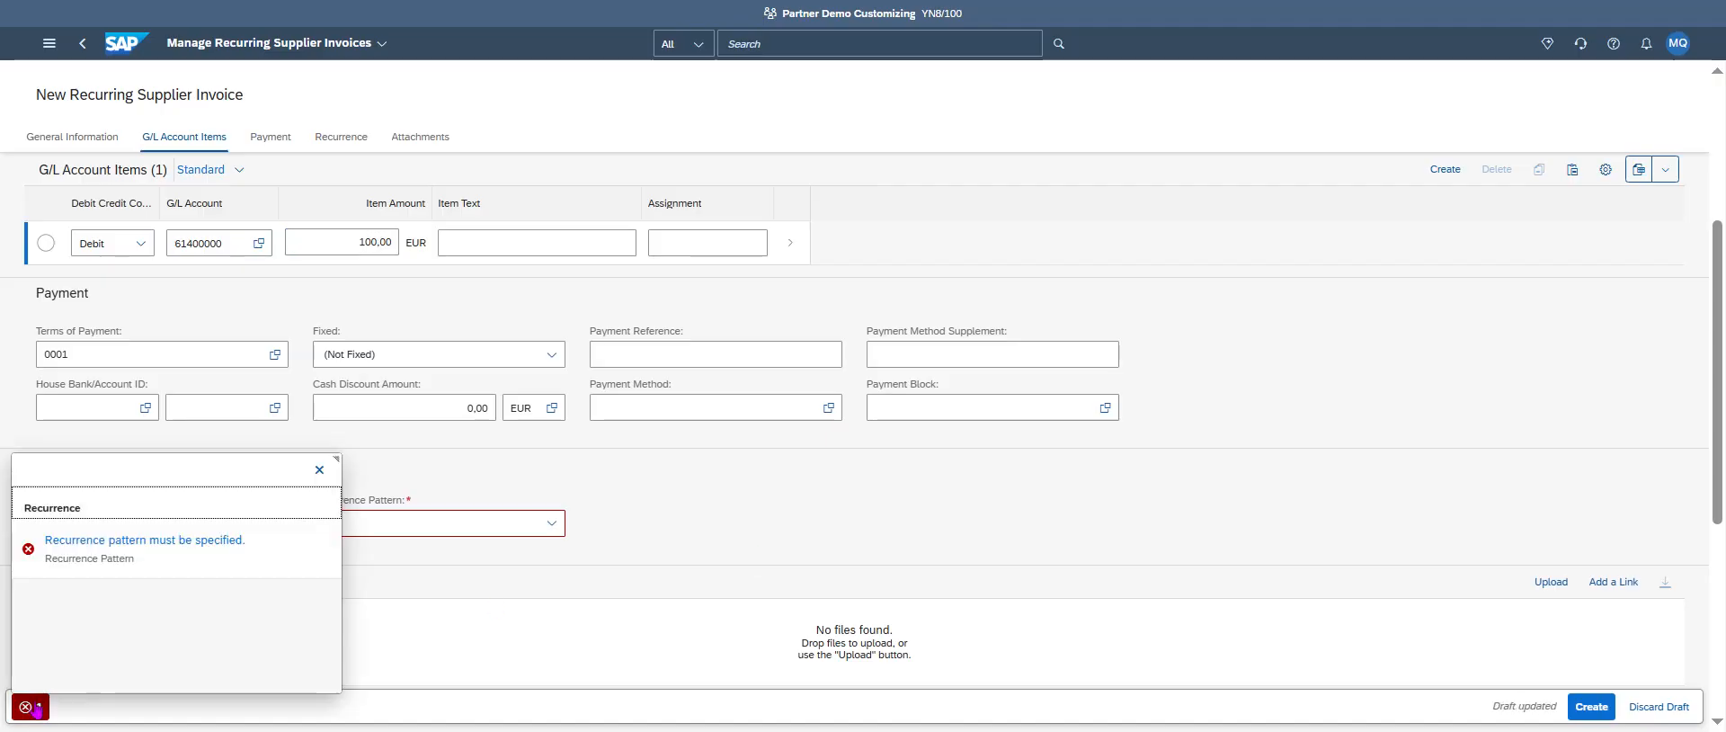
{"action": "left_click", "coordinate": [36, 708]}
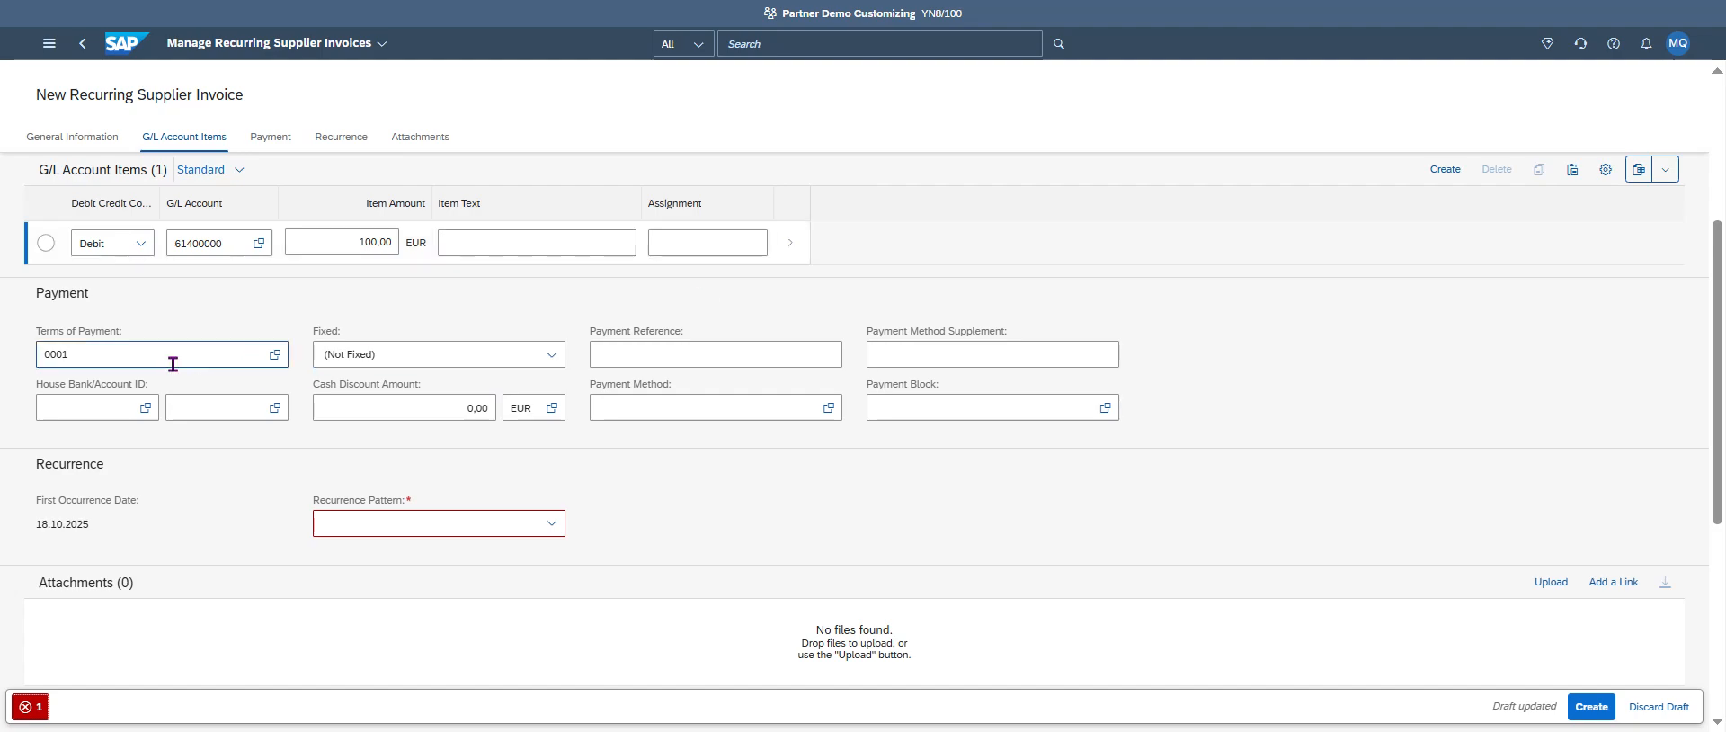
In the G/L item's details, enter tax code V0 and assign cost center 405100 (Finances A1)
{"action": "left_click", "coordinate": [795, 252]}
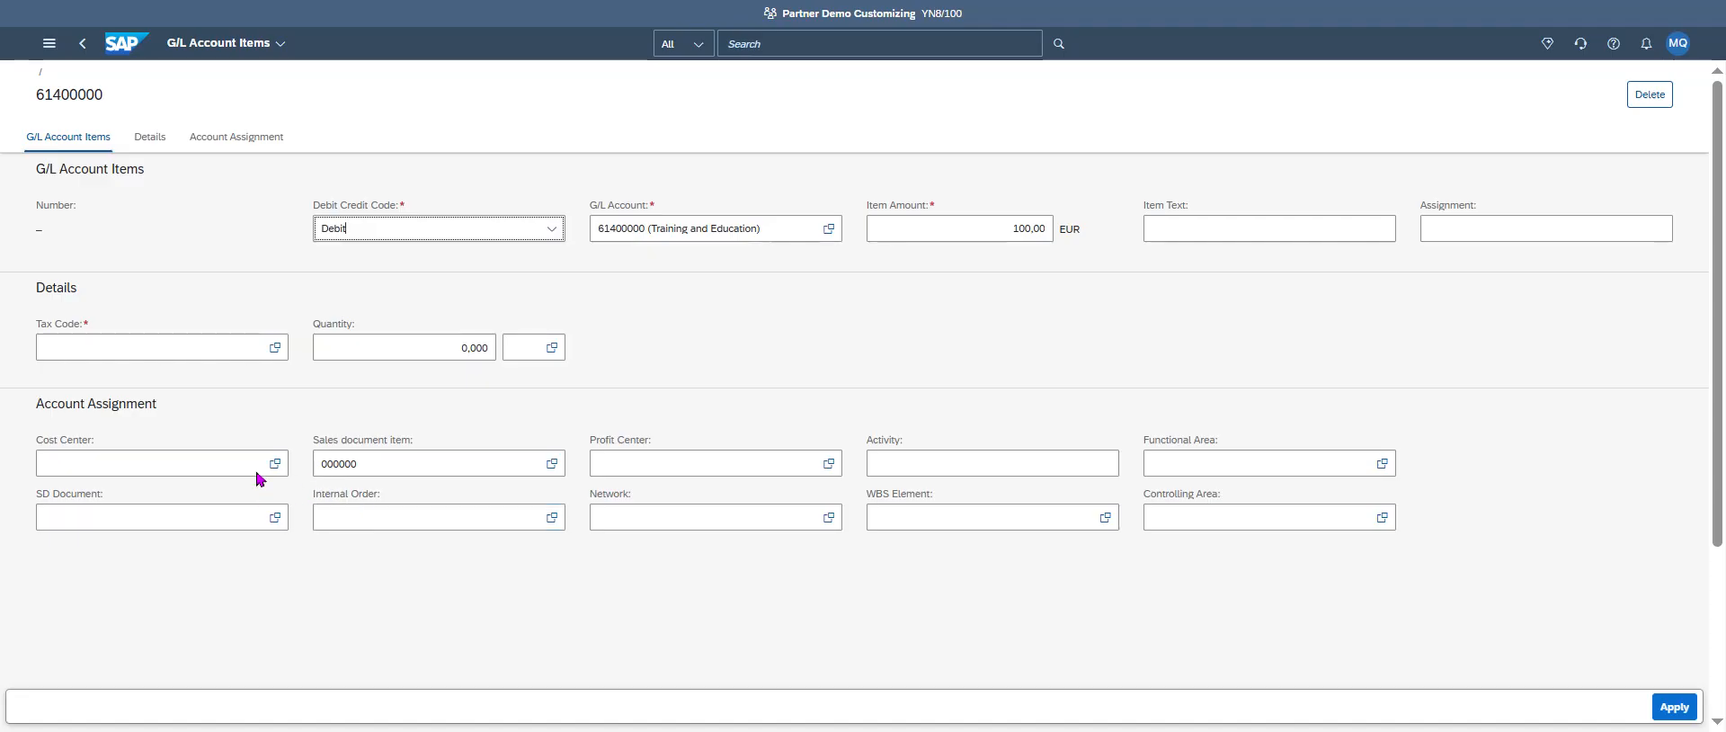
{"action": "left_click", "coordinate": [221, 353]}
{"action": "type", "text": "V0"}
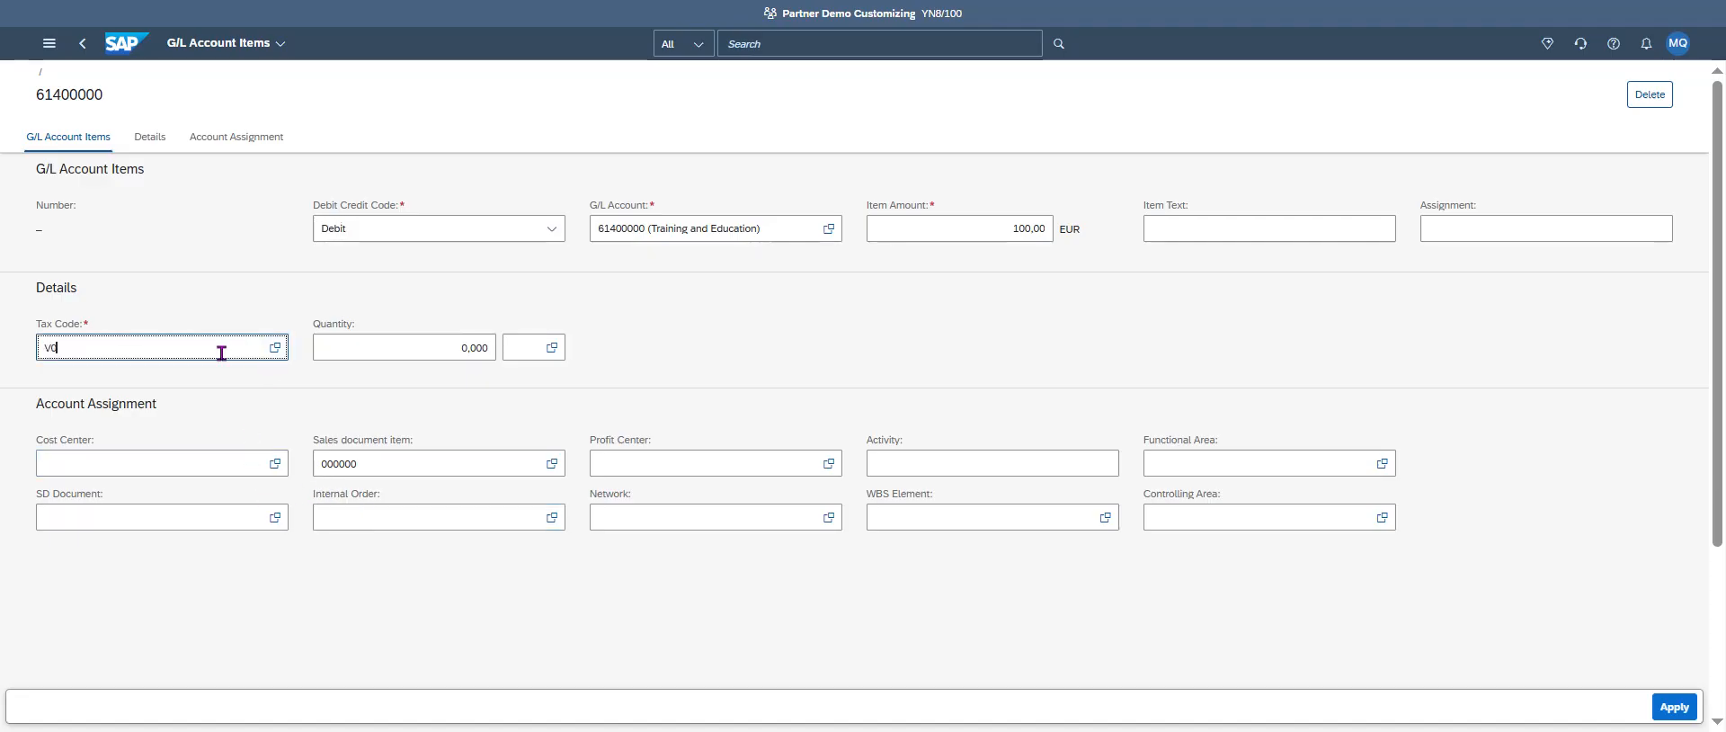
{"action": "left_click", "coordinate": [274, 463]}
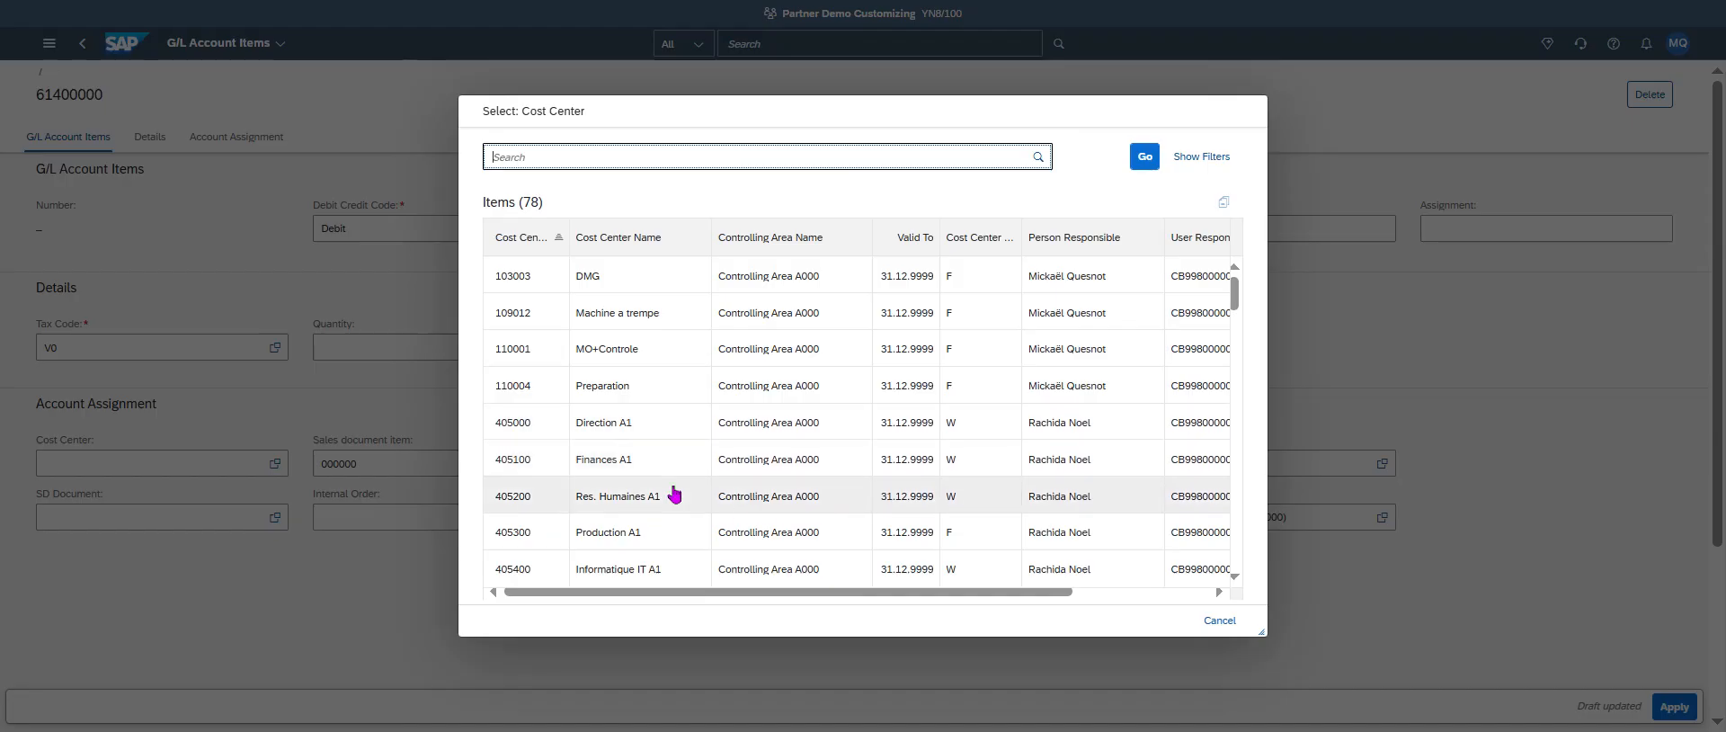
{"action": "left_click", "coordinate": [571, 465]}
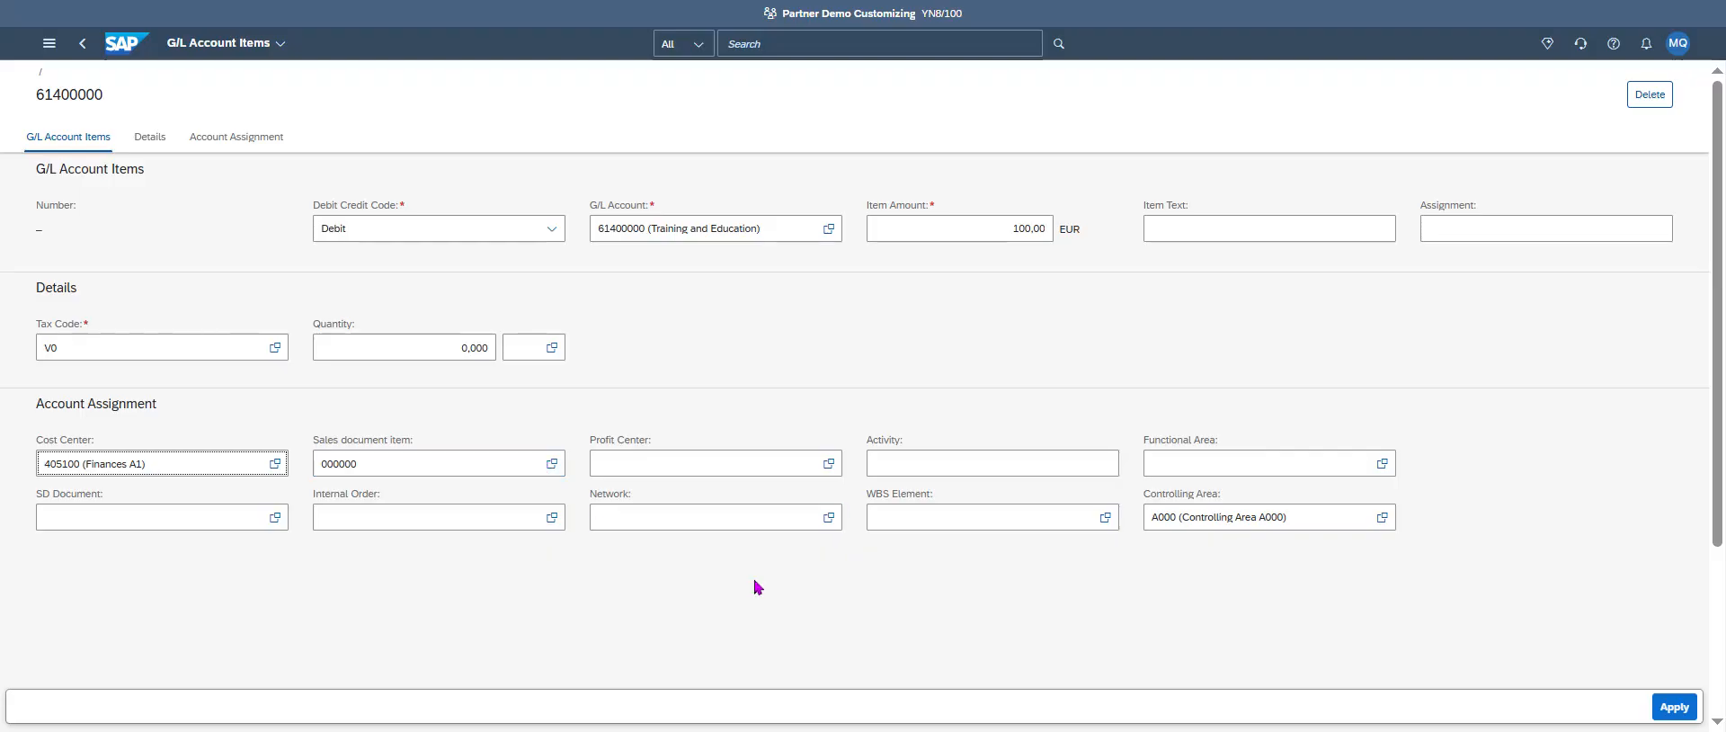
Apply the G/L account item's details and set the invoice's recurrence pattern to Monthly
{"action": "left_click", "coordinate": [1681, 709]}
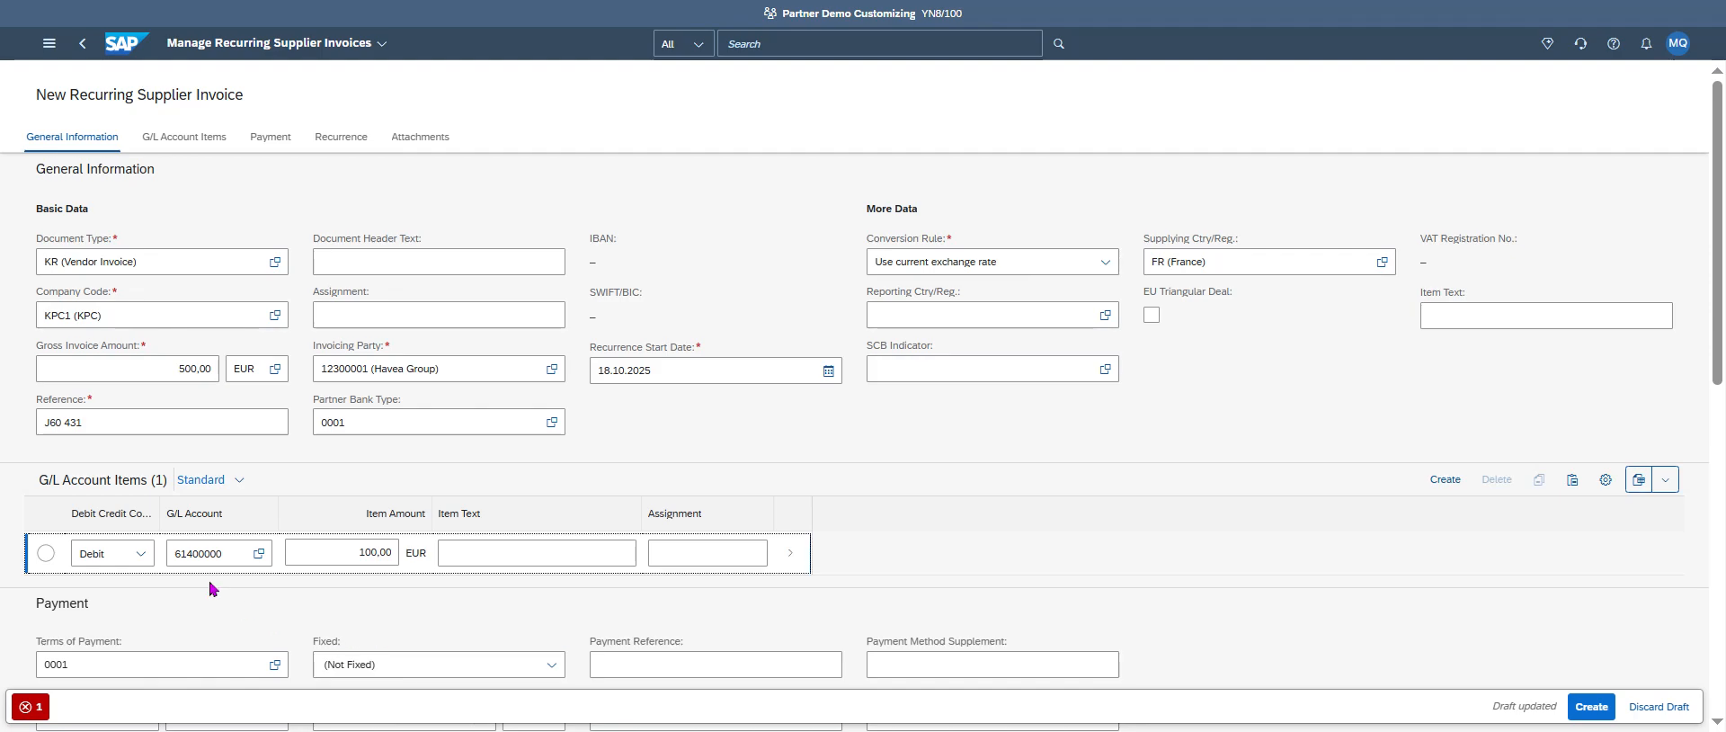
{"action": "scroll", "coordinate": [513, 531], "scroll_direction": "down", "scroll_amount": 1}
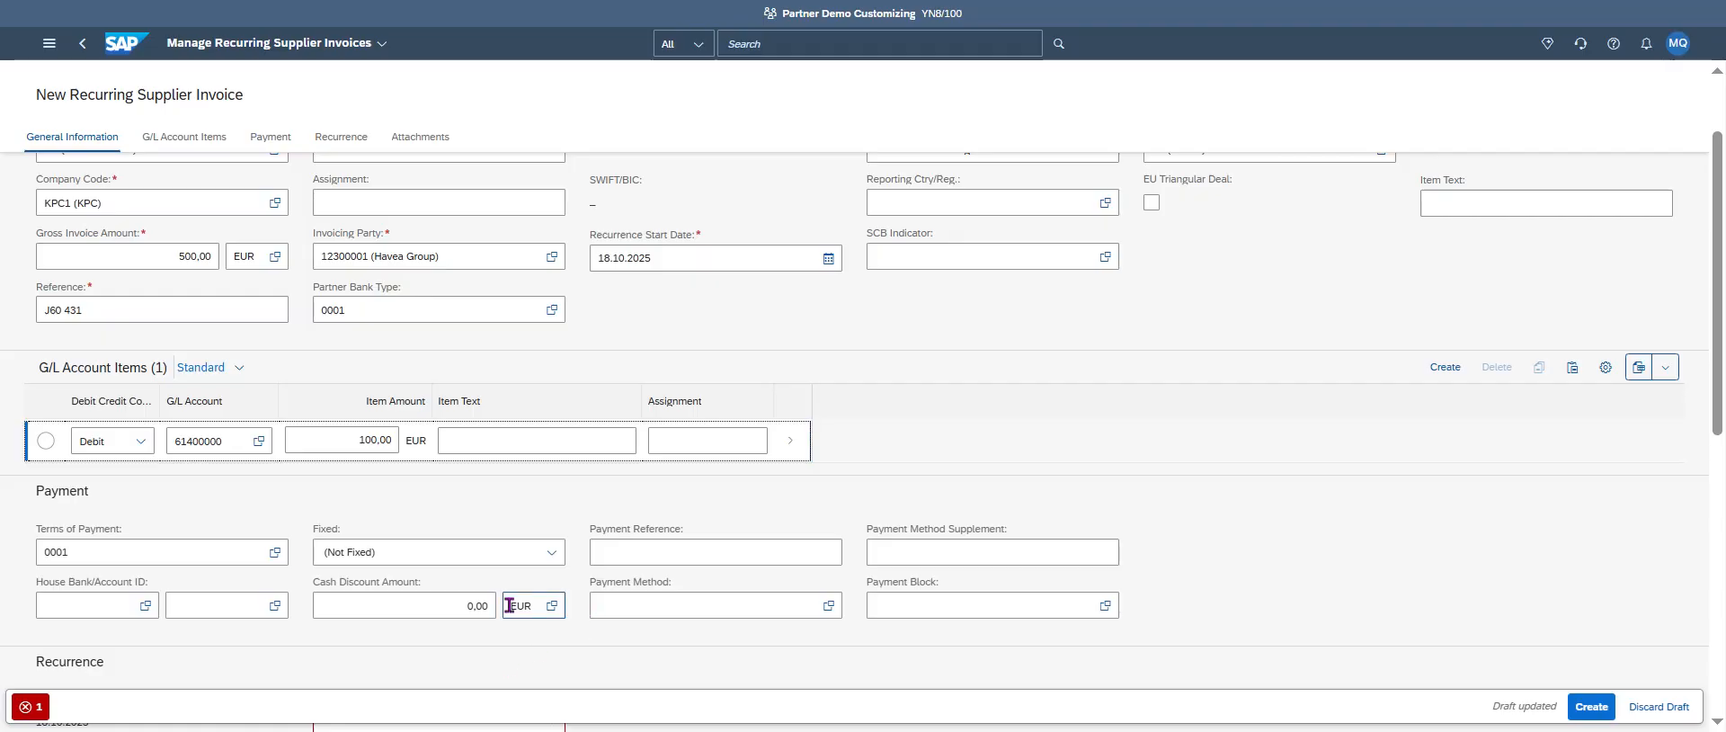
{"action": "scroll", "coordinate": [450, 539], "scroll_direction": "down", "scroll_amount": 4}
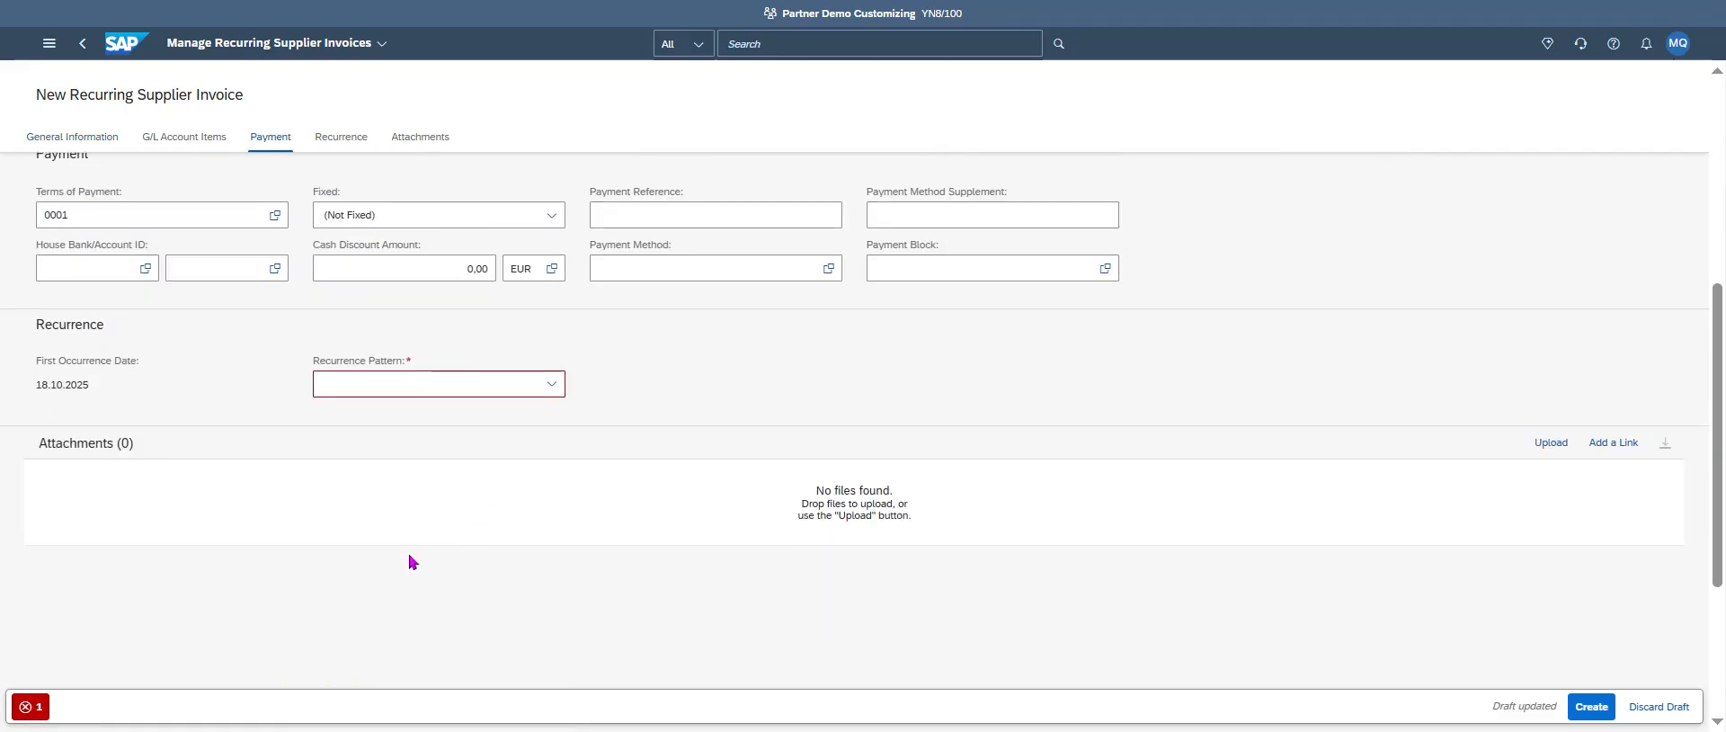
{"action": "left_click", "coordinate": [550, 385]}
{"action": "left_click", "coordinate": [459, 474]}
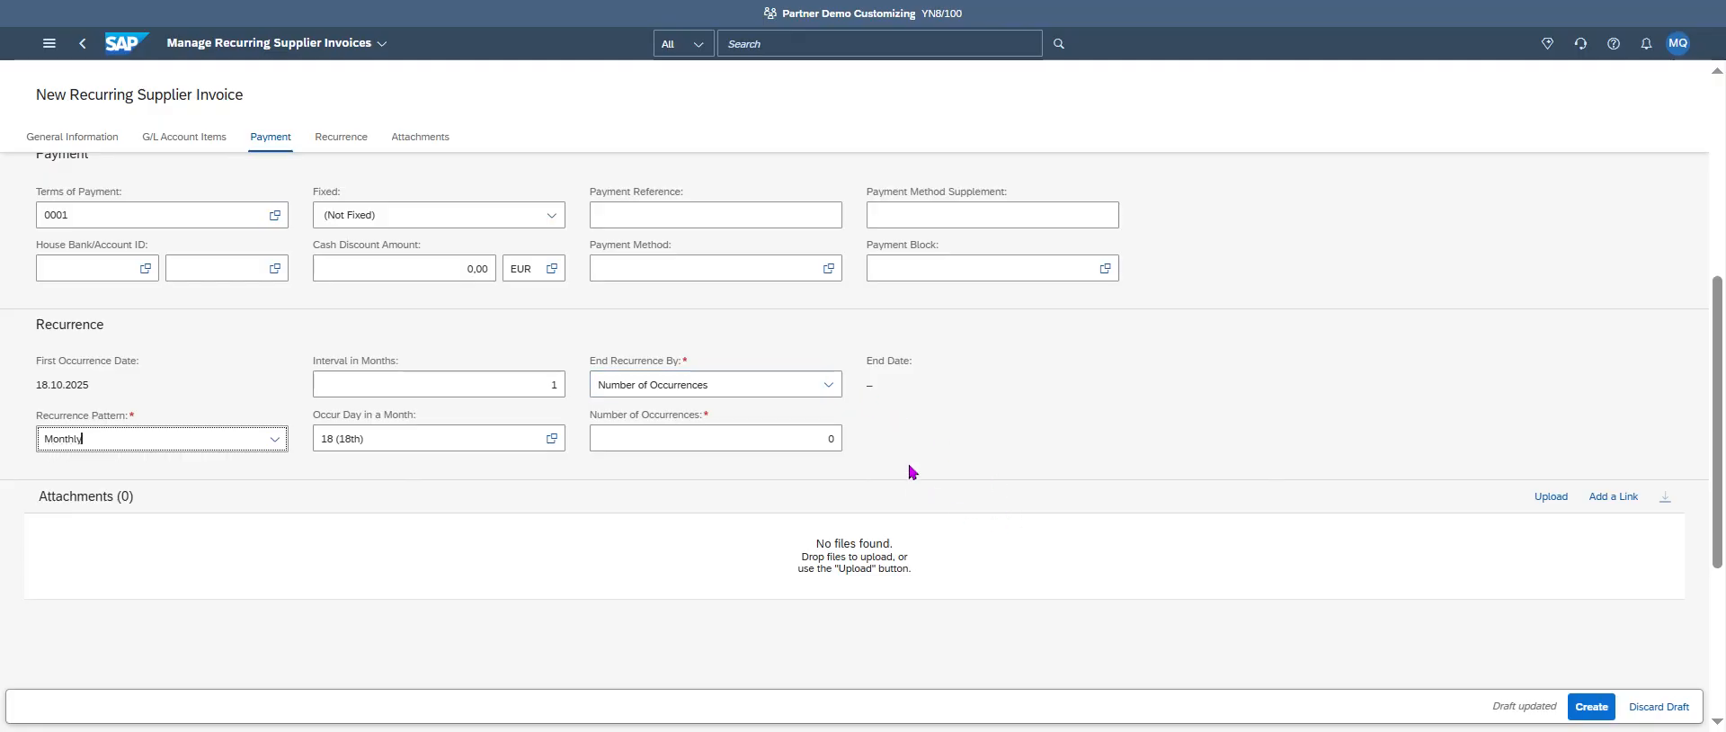
End the recurrence by Number of Occurrences and set the number of occurrences to 5
{"action": "left_click", "coordinate": [829, 385]}
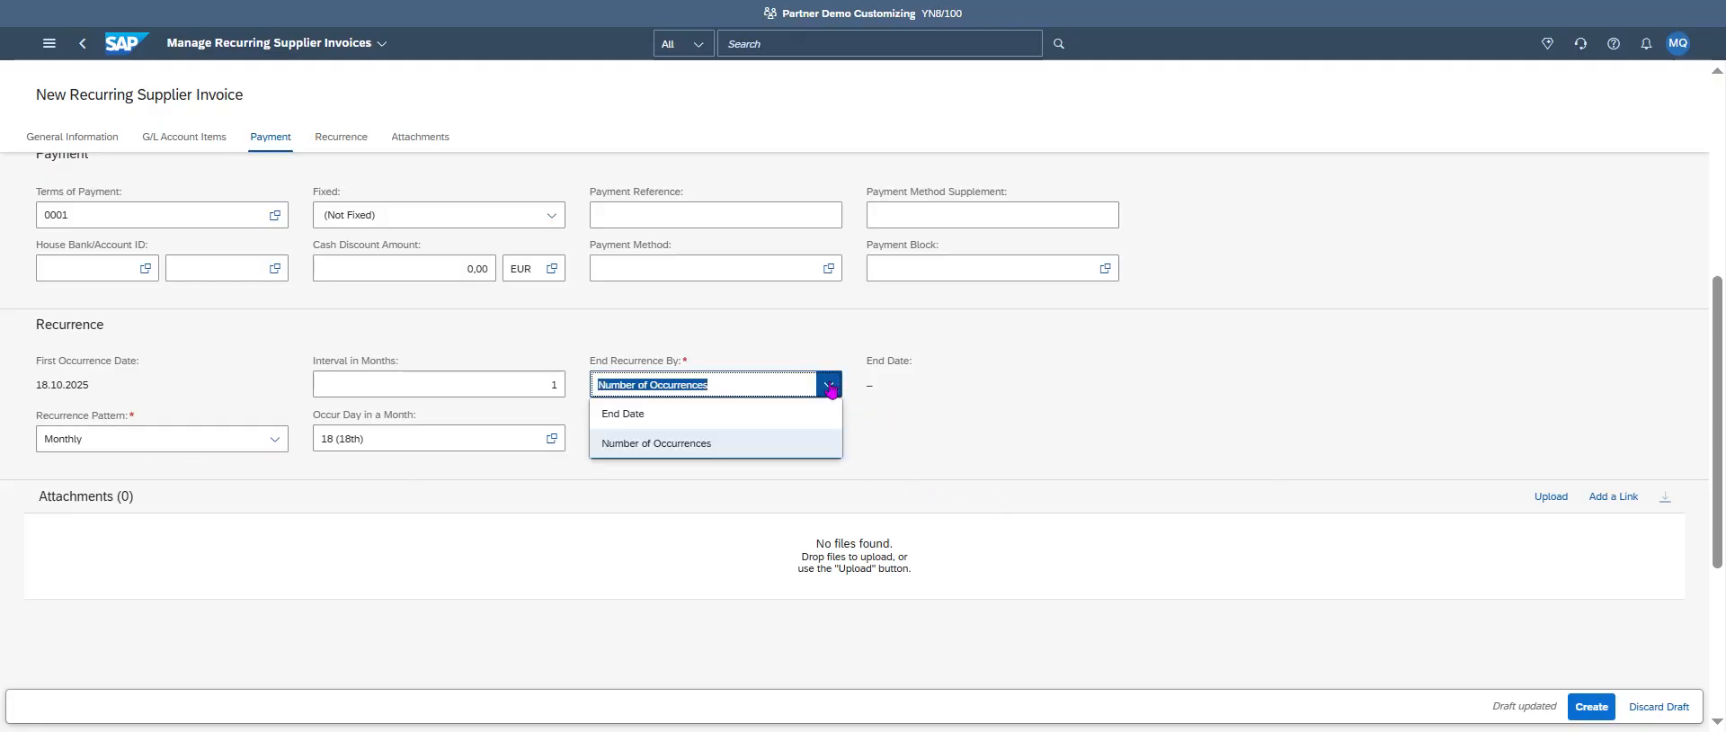
{"action": "left_click", "coordinate": [780, 444]}
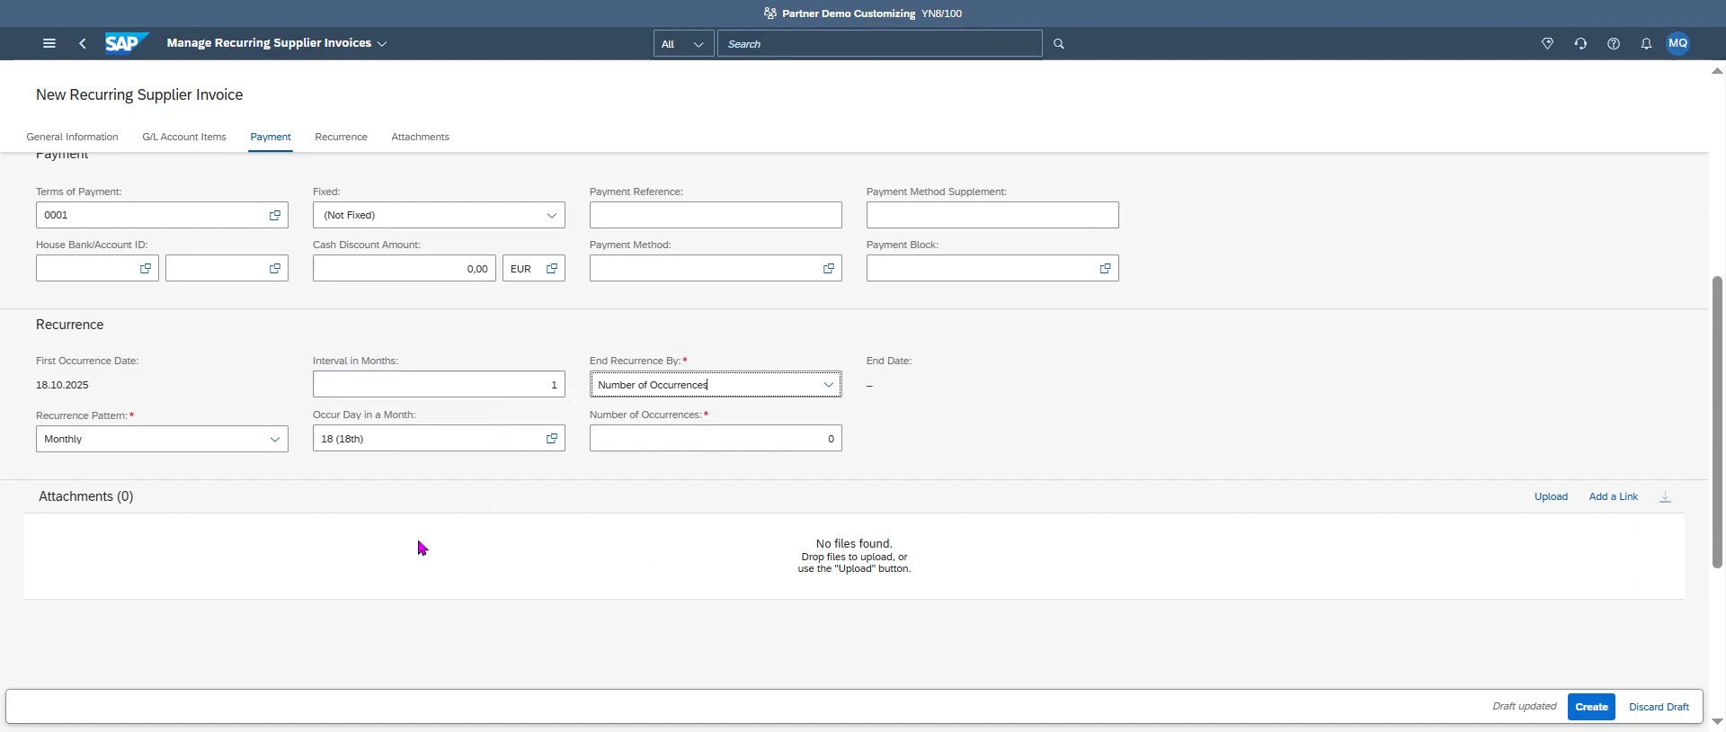
{"action": "scroll", "coordinate": [800, 464], "scroll_direction": "up", "scroll_amount": 5}
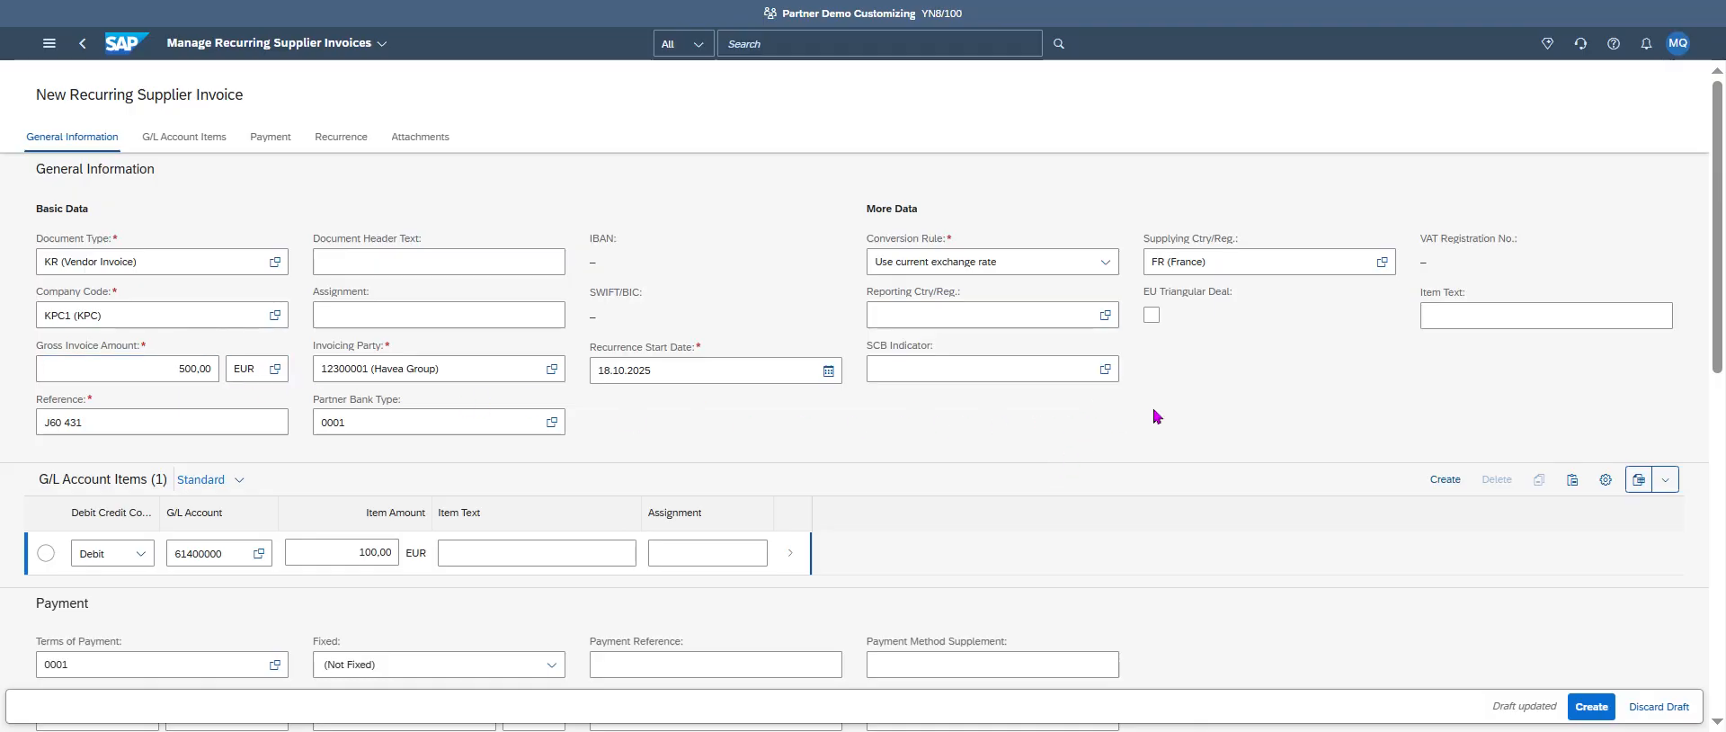
{"action": "scroll", "coordinate": [1155, 413], "scroll_direction": "down", "scroll_amount": 4}
{"action": "scroll", "coordinate": [1068, 462], "scroll_direction": "down", "scroll_amount": 4}
{"action": "scroll", "coordinate": [1060, 470], "scroll_direction": "up", "scroll_amount": 2}
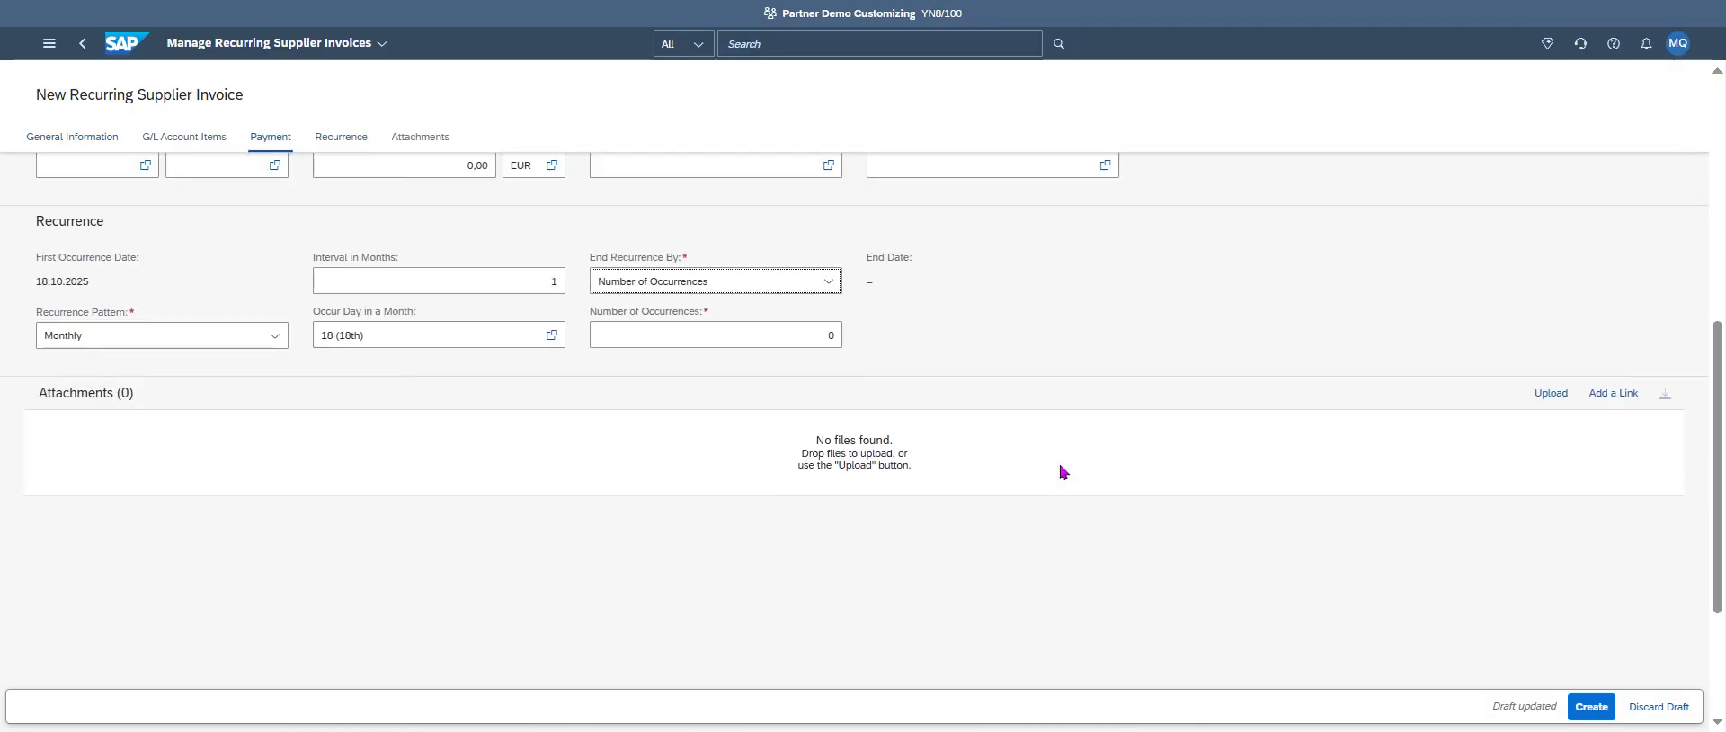
{"action": "double_click", "coordinate": [805, 332]}
{"action": "type", "text": "5"}
{"action": "key", "text": "Return"}
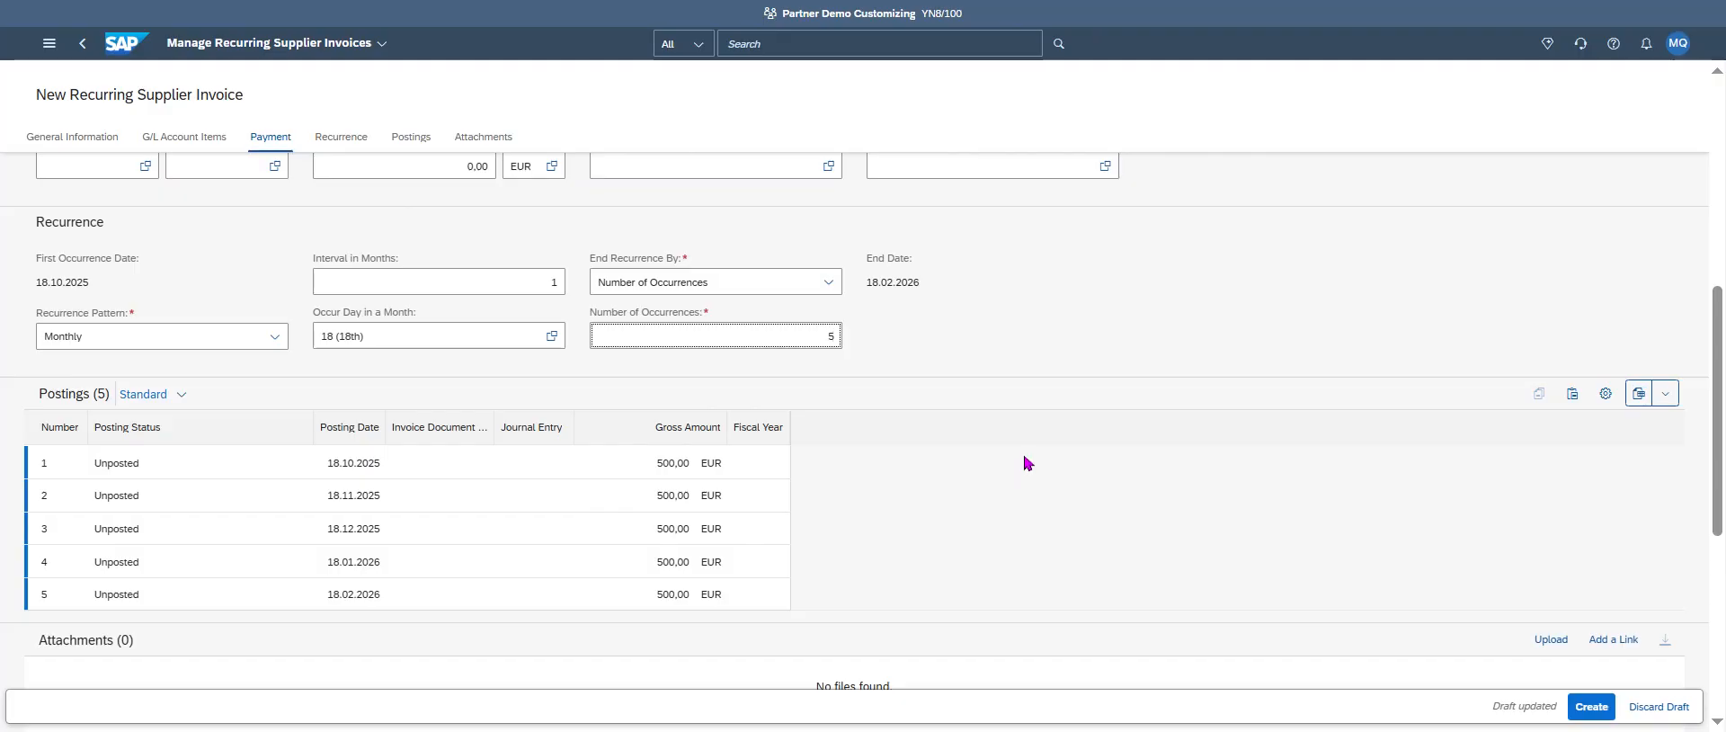
Set the item amount of the debit G/L account item to 500 EUR
{"action": "scroll", "coordinate": [1046, 449], "scroll_direction": "up", "scroll_amount": 4}
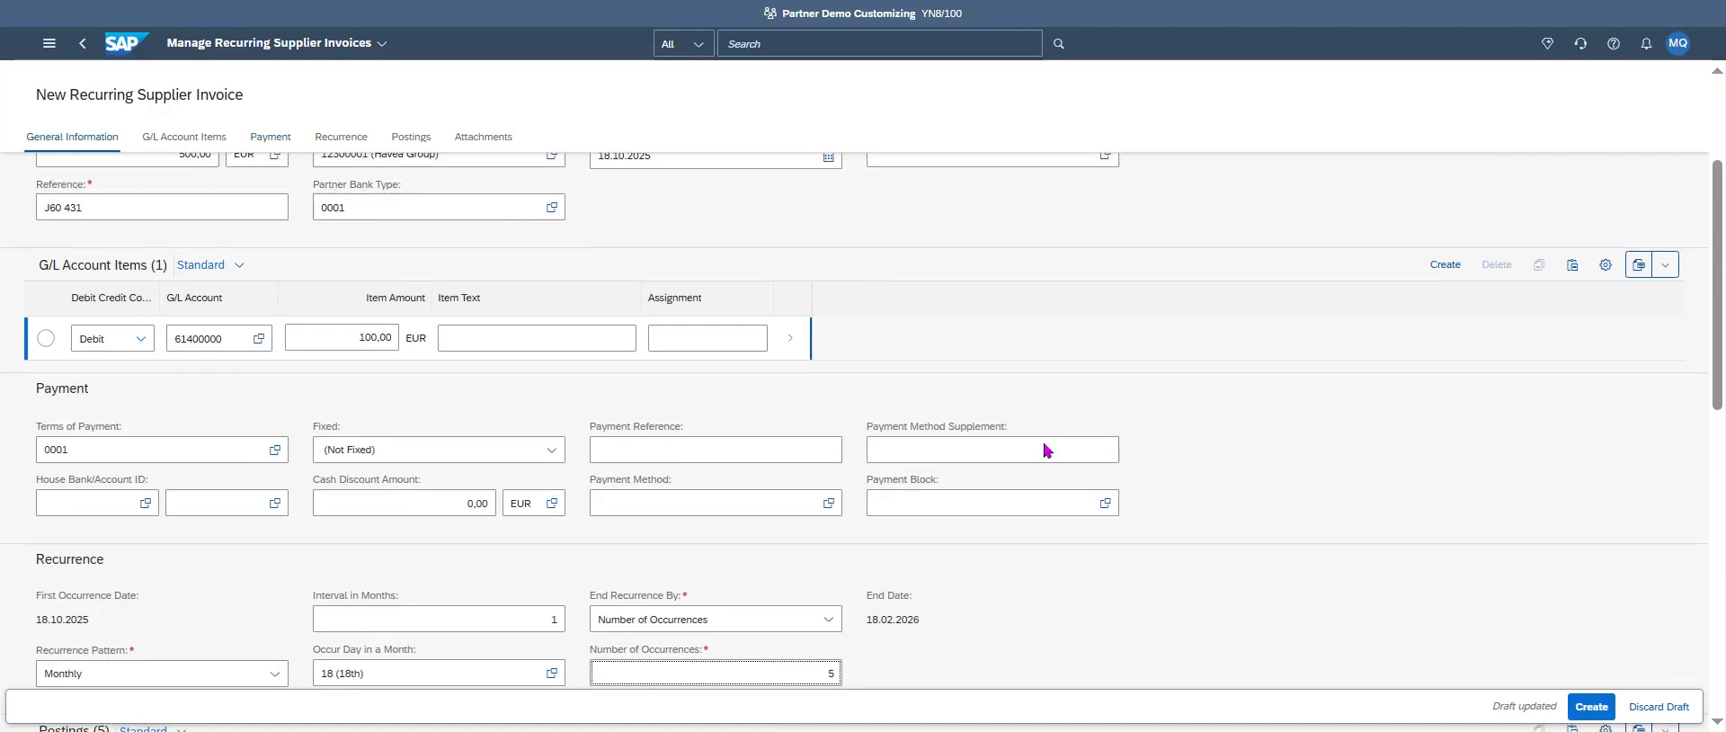
{"action": "scroll", "coordinate": [1343, 341], "scroll_direction": "down", "scroll_amount": 5}
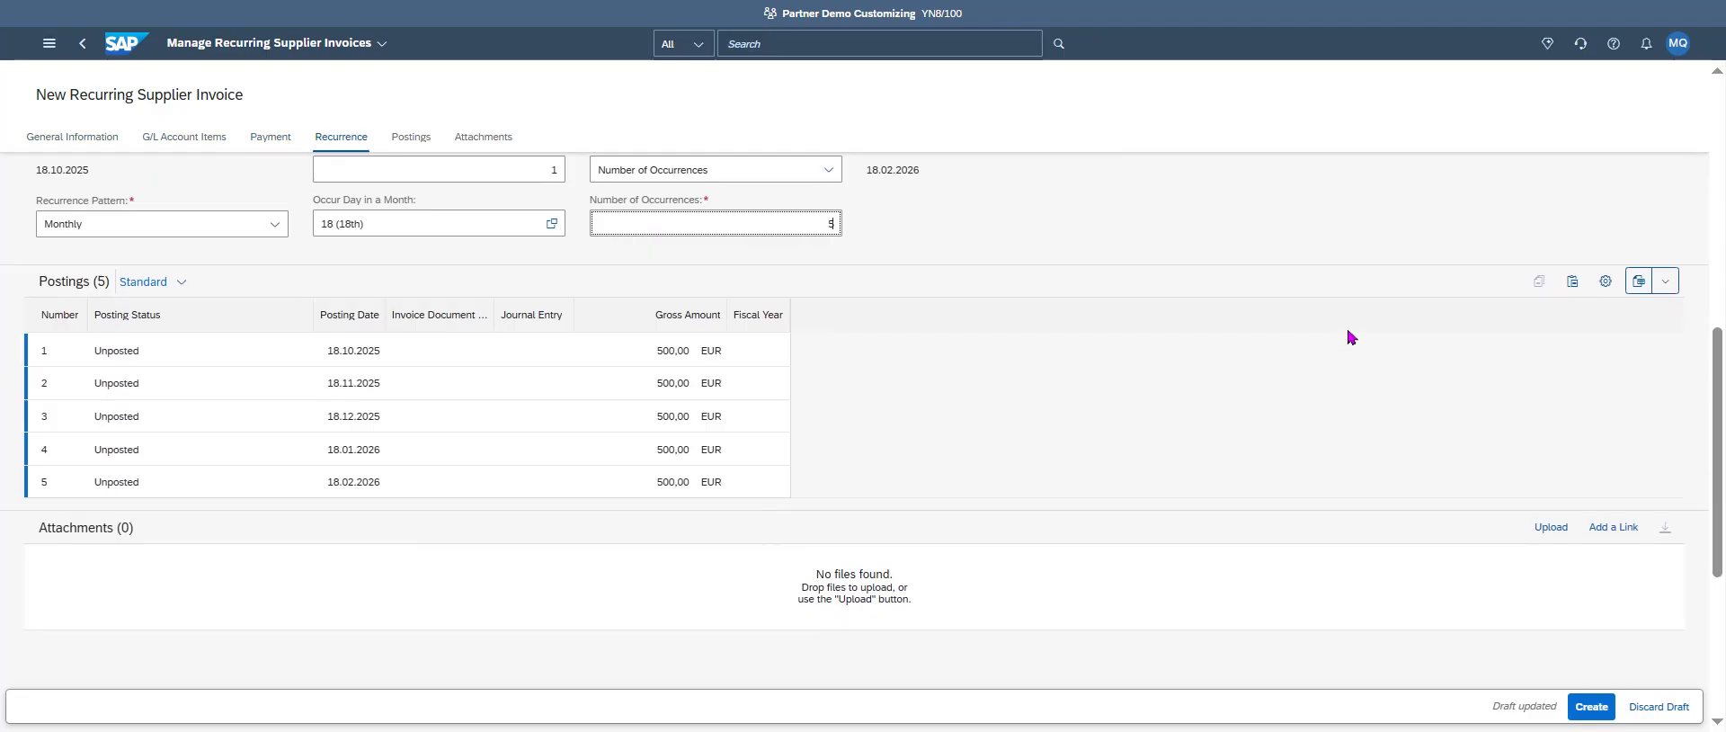
{"action": "scroll", "coordinate": [1211, 366], "scroll_direction": "up", "scroll_amount": 6}
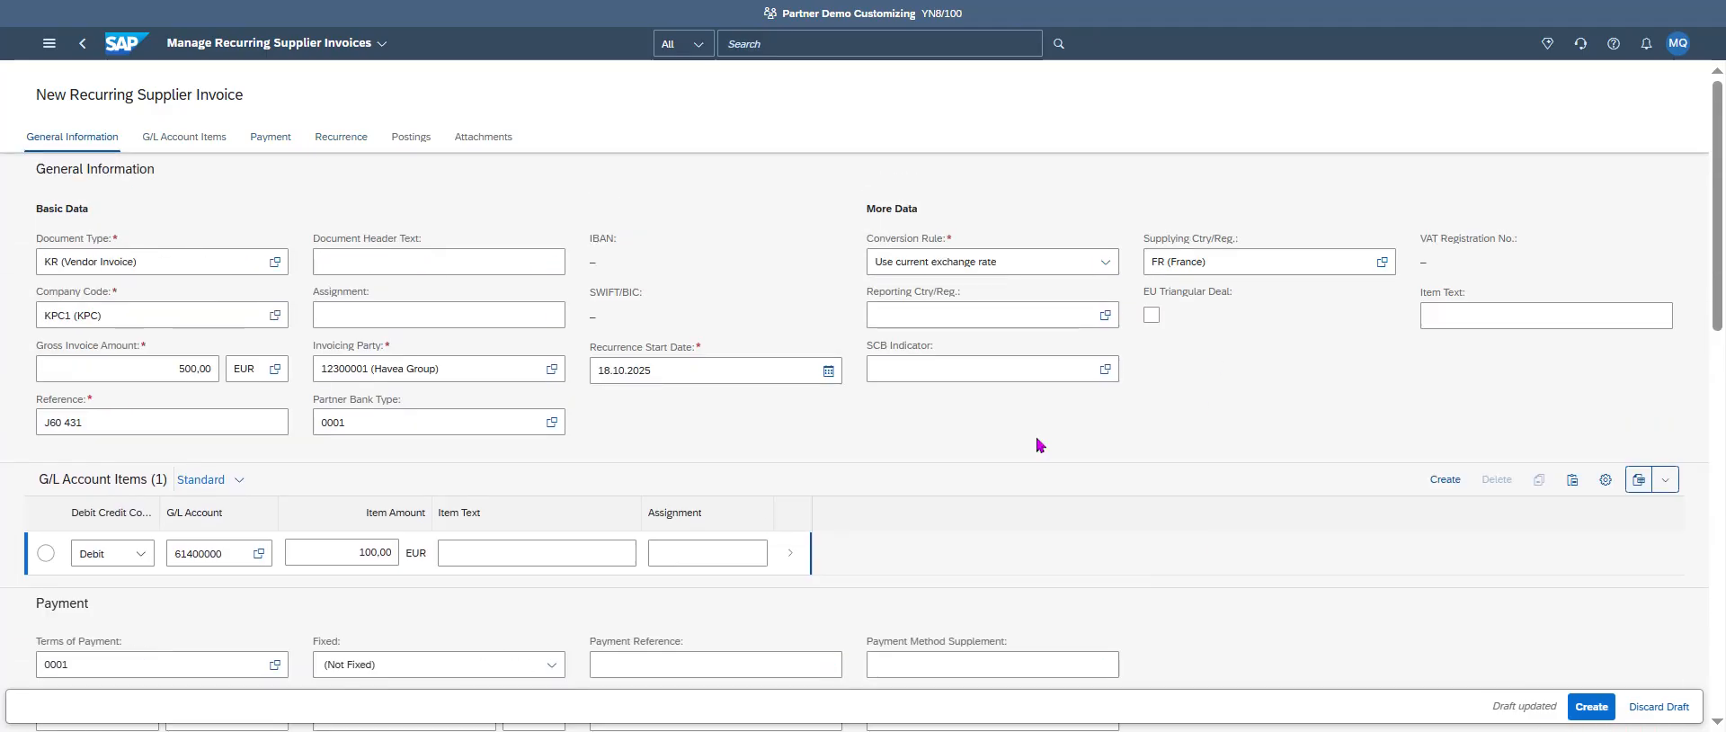
{"action": "left_click", "coordinate": [360, 552]}
{"action": "type", "text": "500"}
{"action": "key", "text": "Return"}
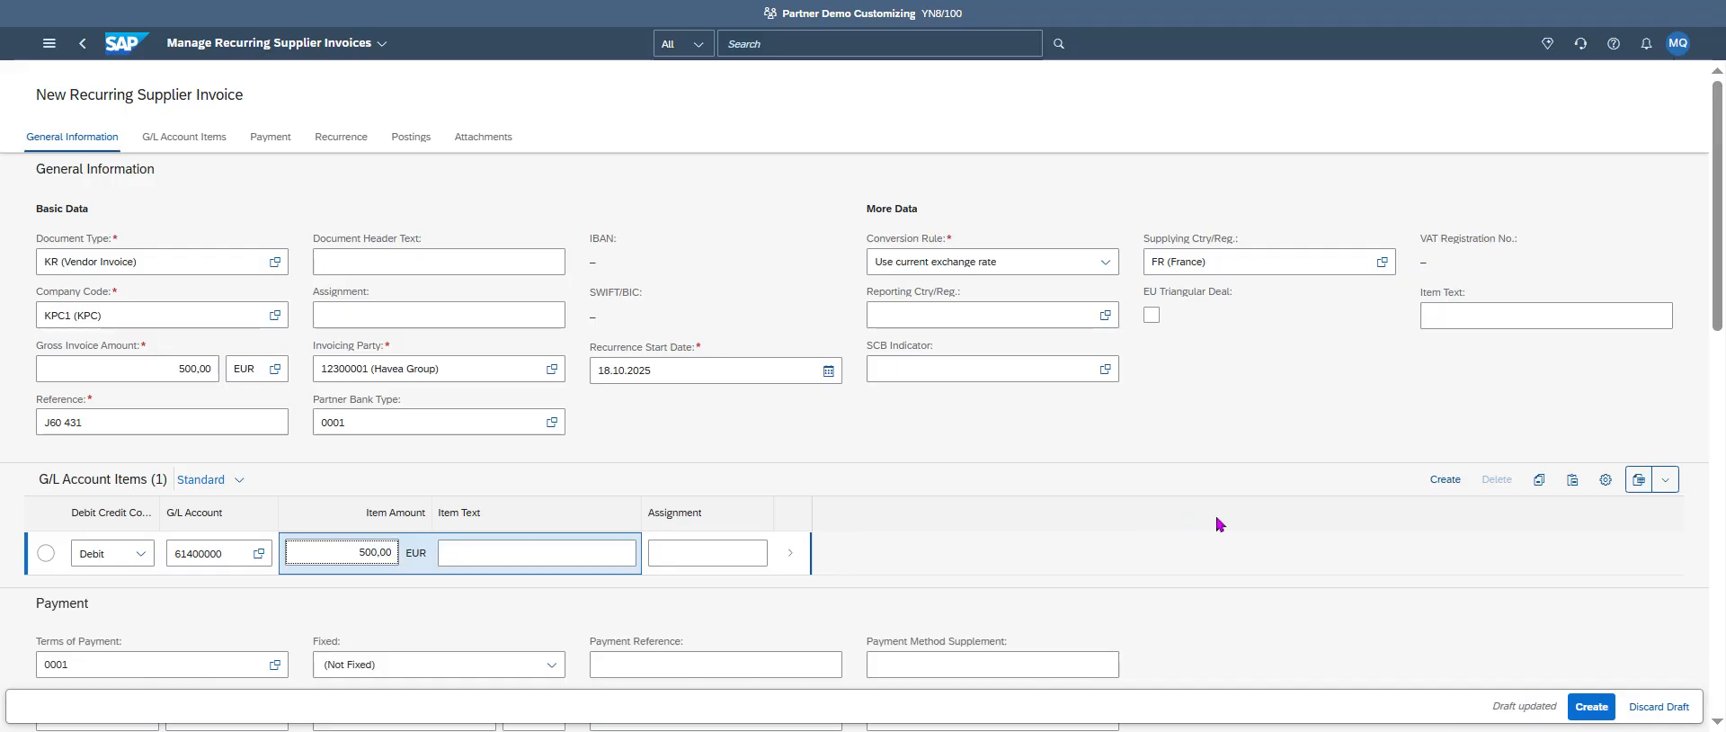
{"action": "double_click", "coordinate": [362, 553]}
{"action": "type", "text": "100"}
{"action": "key", "text": "BackSpace"}
{"action": "type", "text": "0,00"}
Review the draft's recurrence settings and postings, and create the recurring supplier invoice
{"action": "scroll", "coordinate": [1043, 535], "scroll_direction": "down", "scroll_amount": 5}
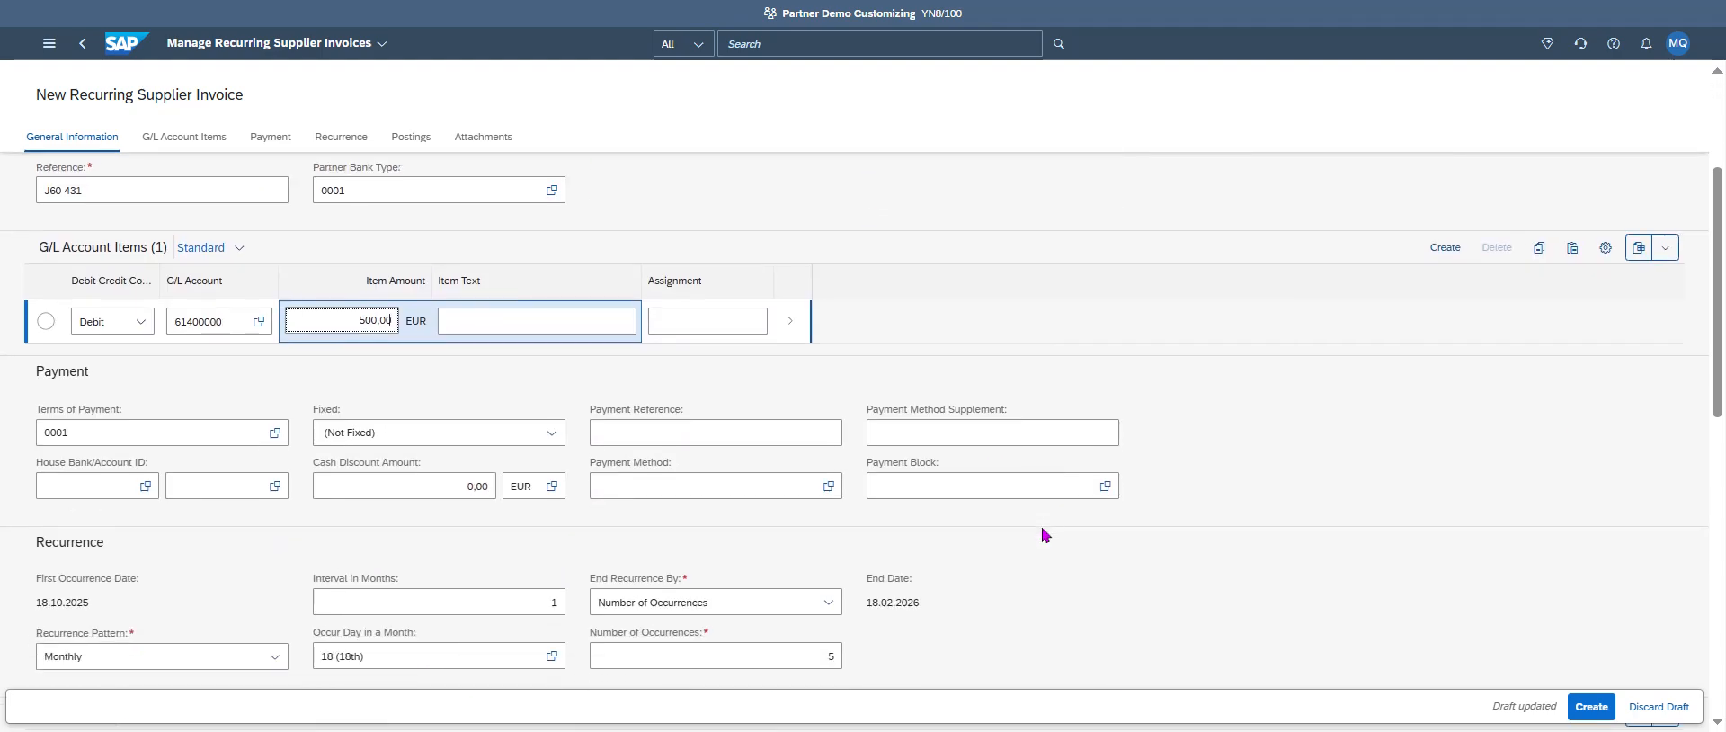
{"action": "scroll", "coordinate": [1043, 535], "scroll_direction": "down", "scroll_amount": 3}
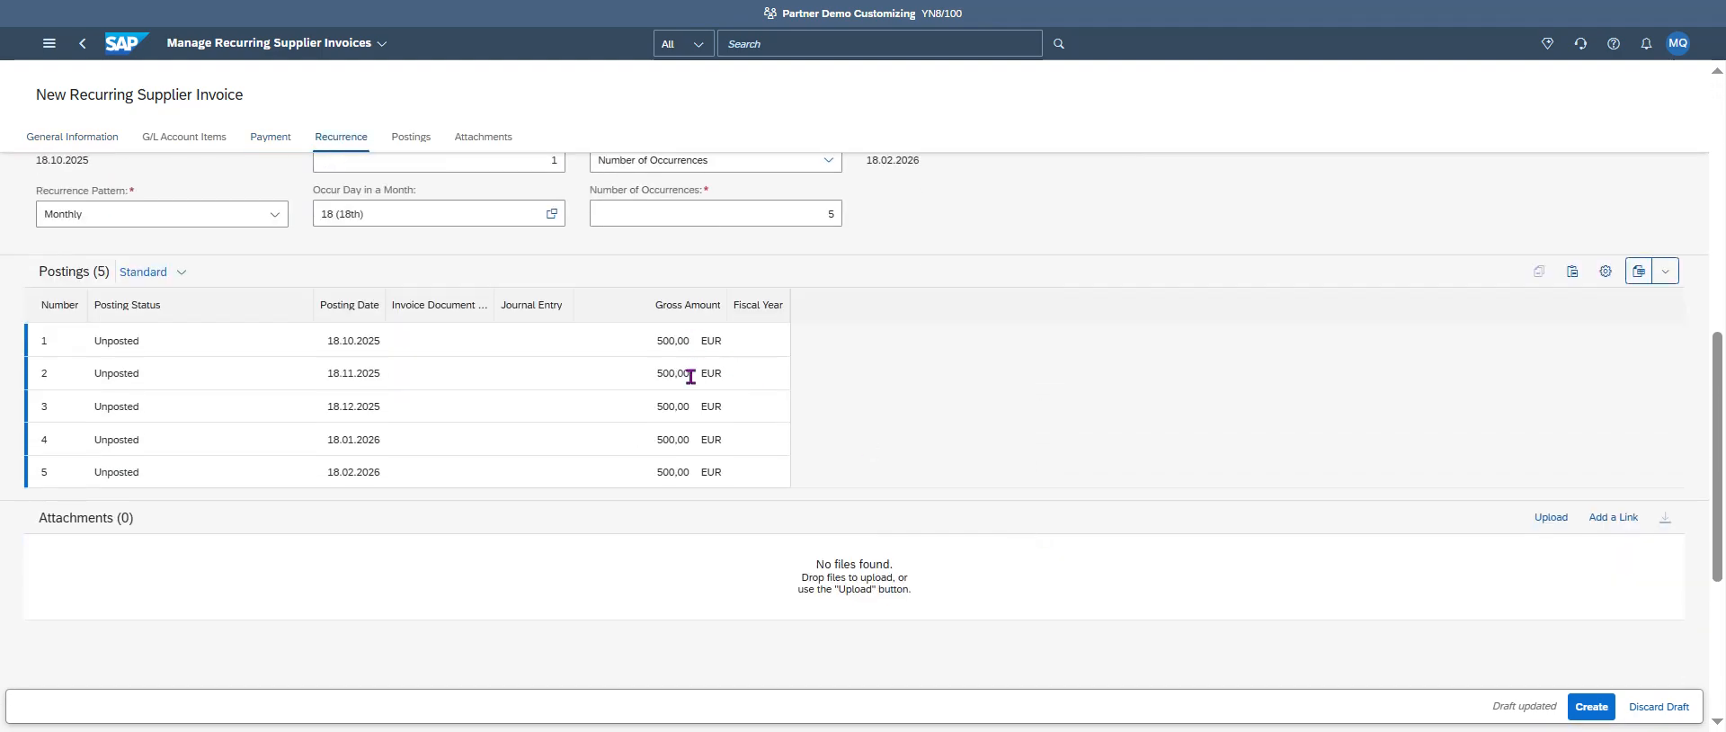
{"action": "scroll", "coordinate": [893, 440], "scroll_direction": "up", "scroll_amount": 8}
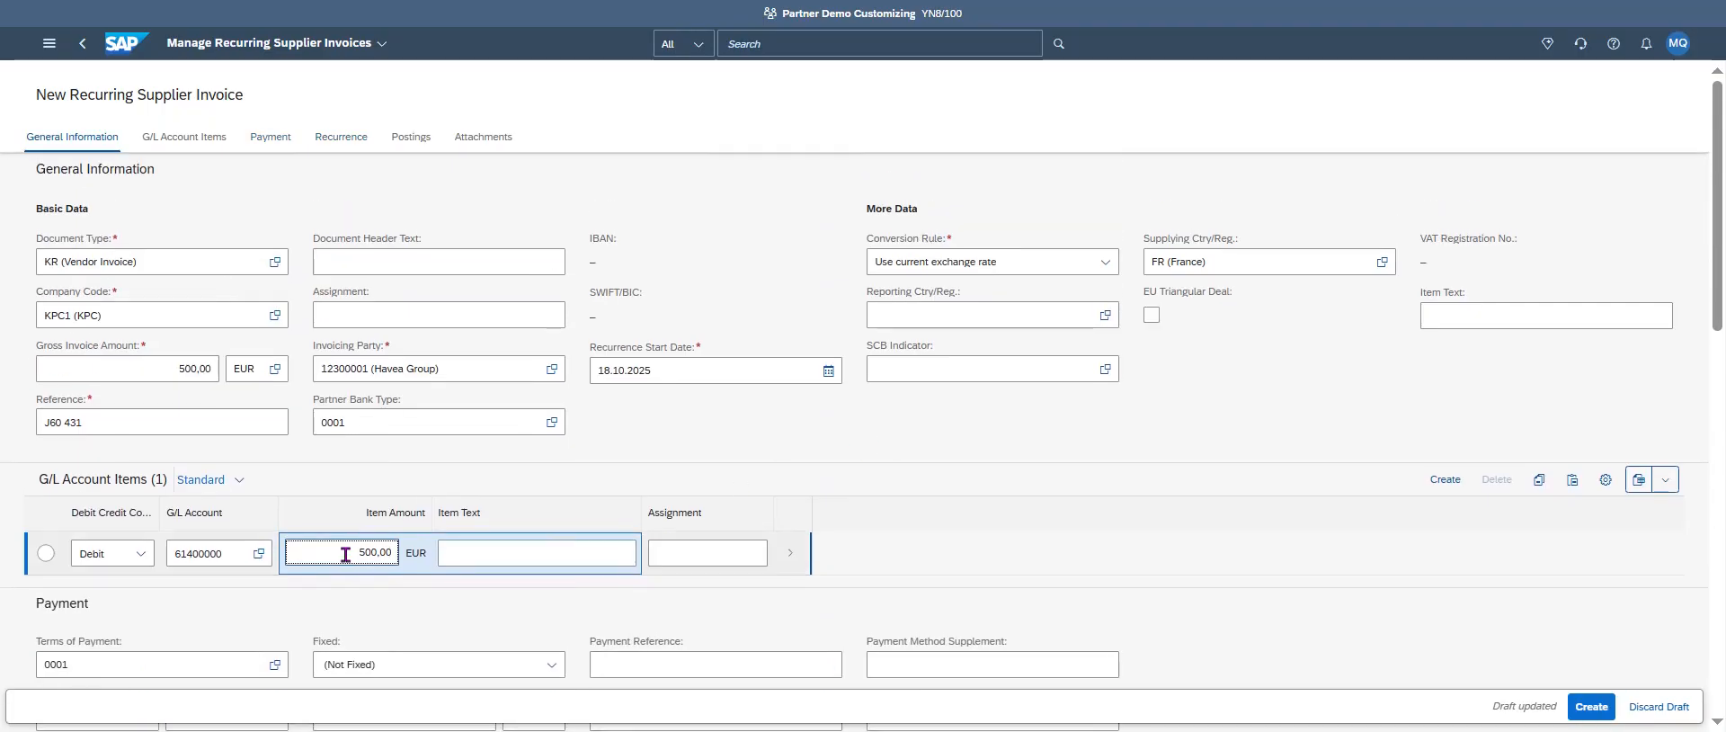
{"action": "left_click", "coordinate": [899, 728]}
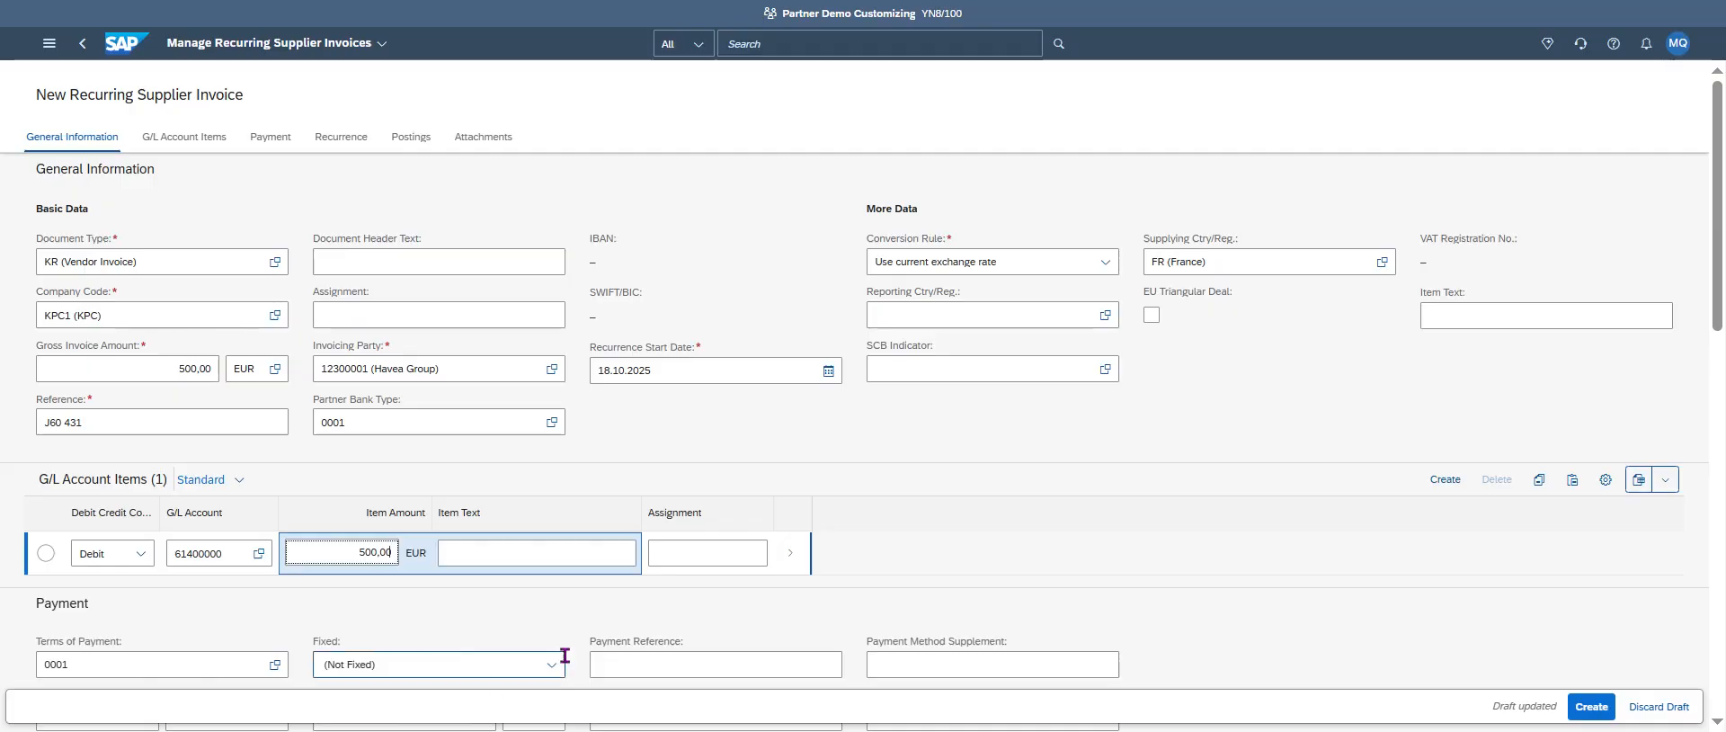
{"action": "scroll", "coordinate": [1034, 494], "scroll_direction": "down", "scroll_amount": 5}
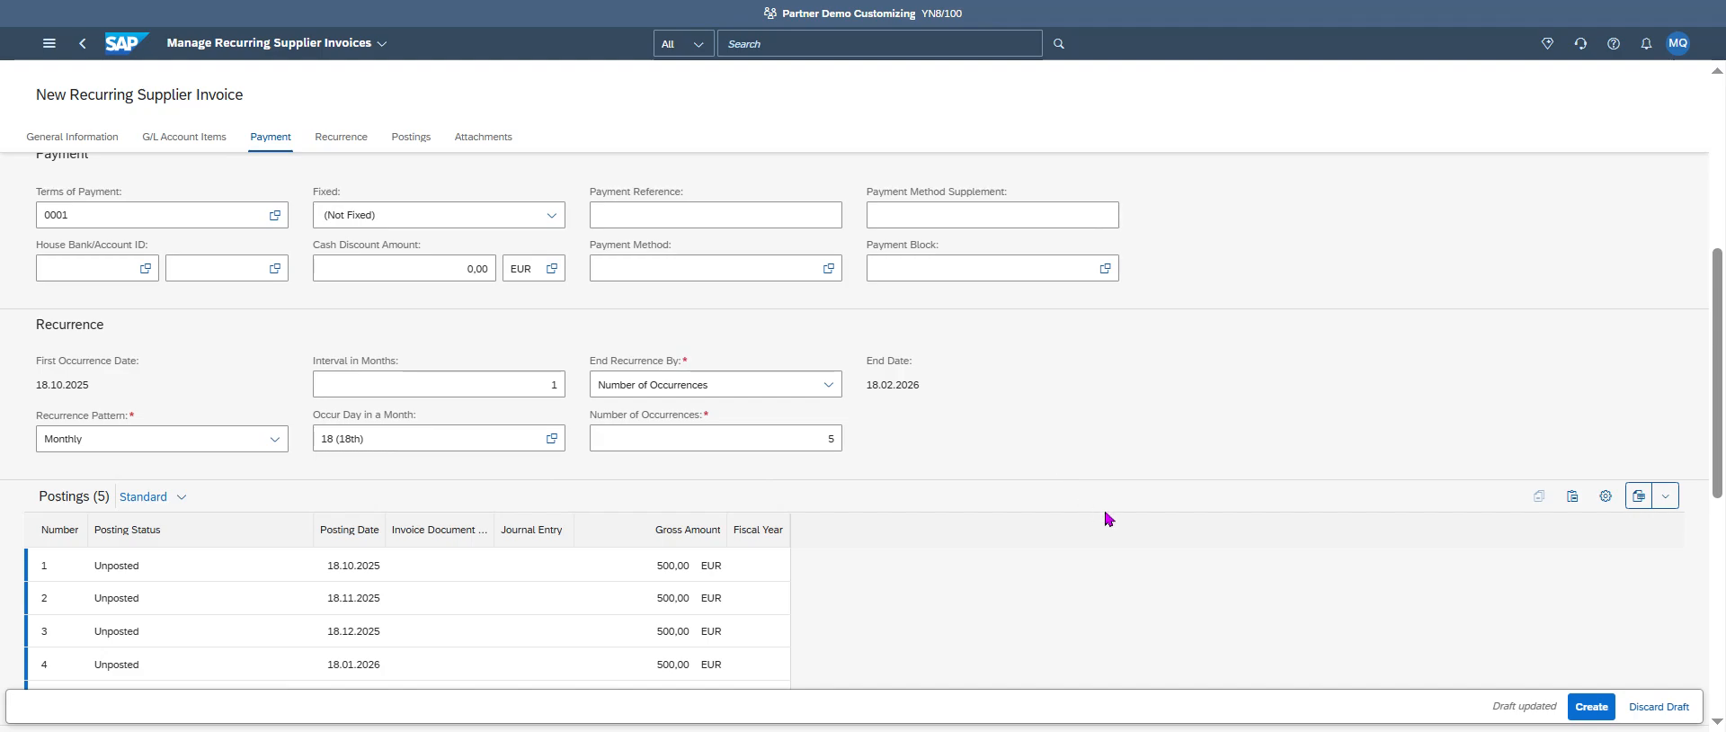
{"action": "scroll", "coordinate": [1156, 530], "scroll_direction": "down", "scroll_amount": 3}
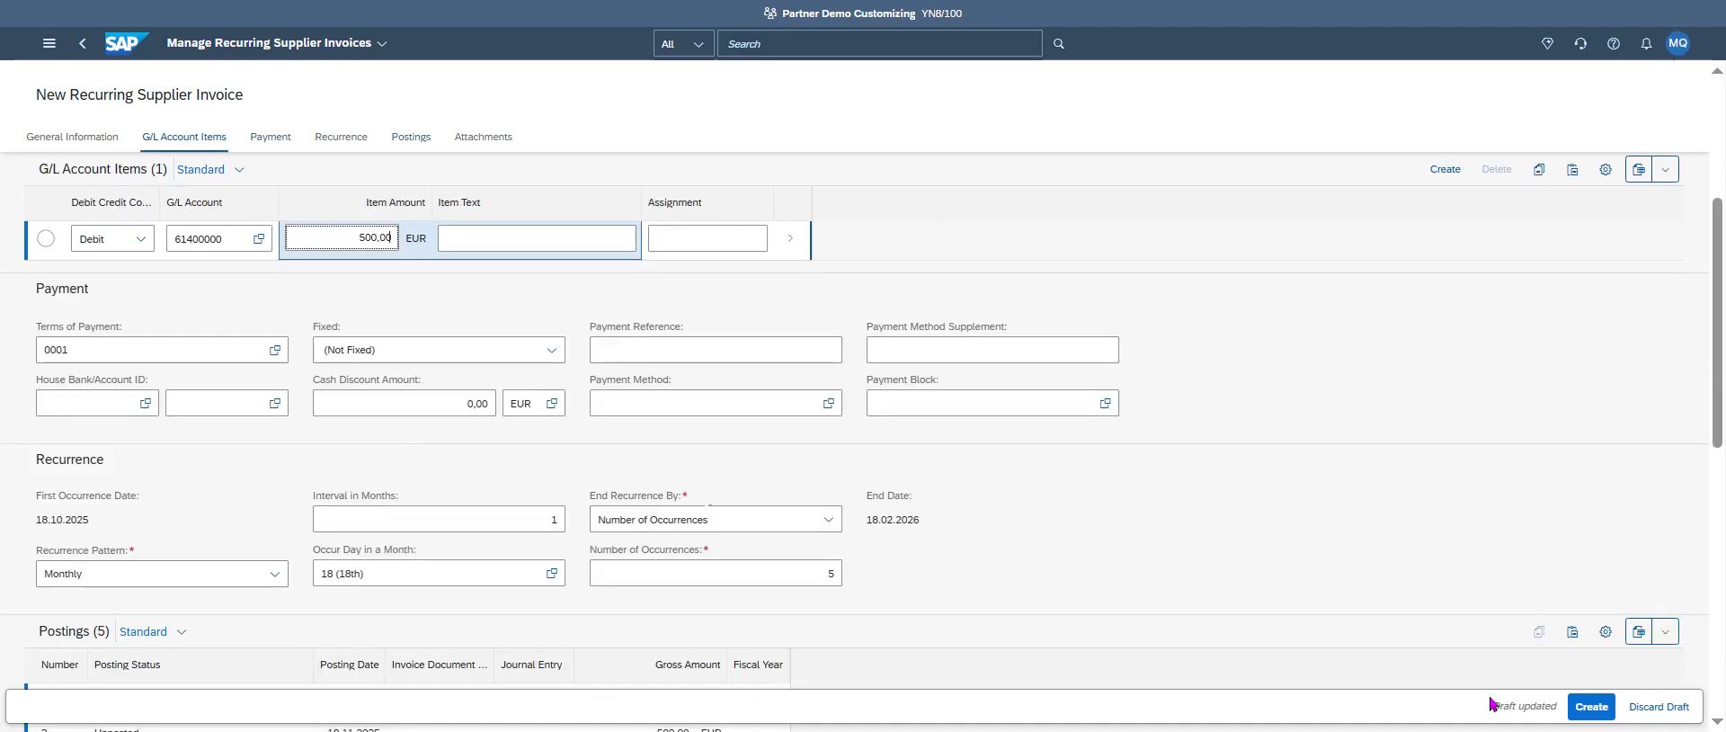
{"action": "left_click", "coordinate": [1595, 707]}
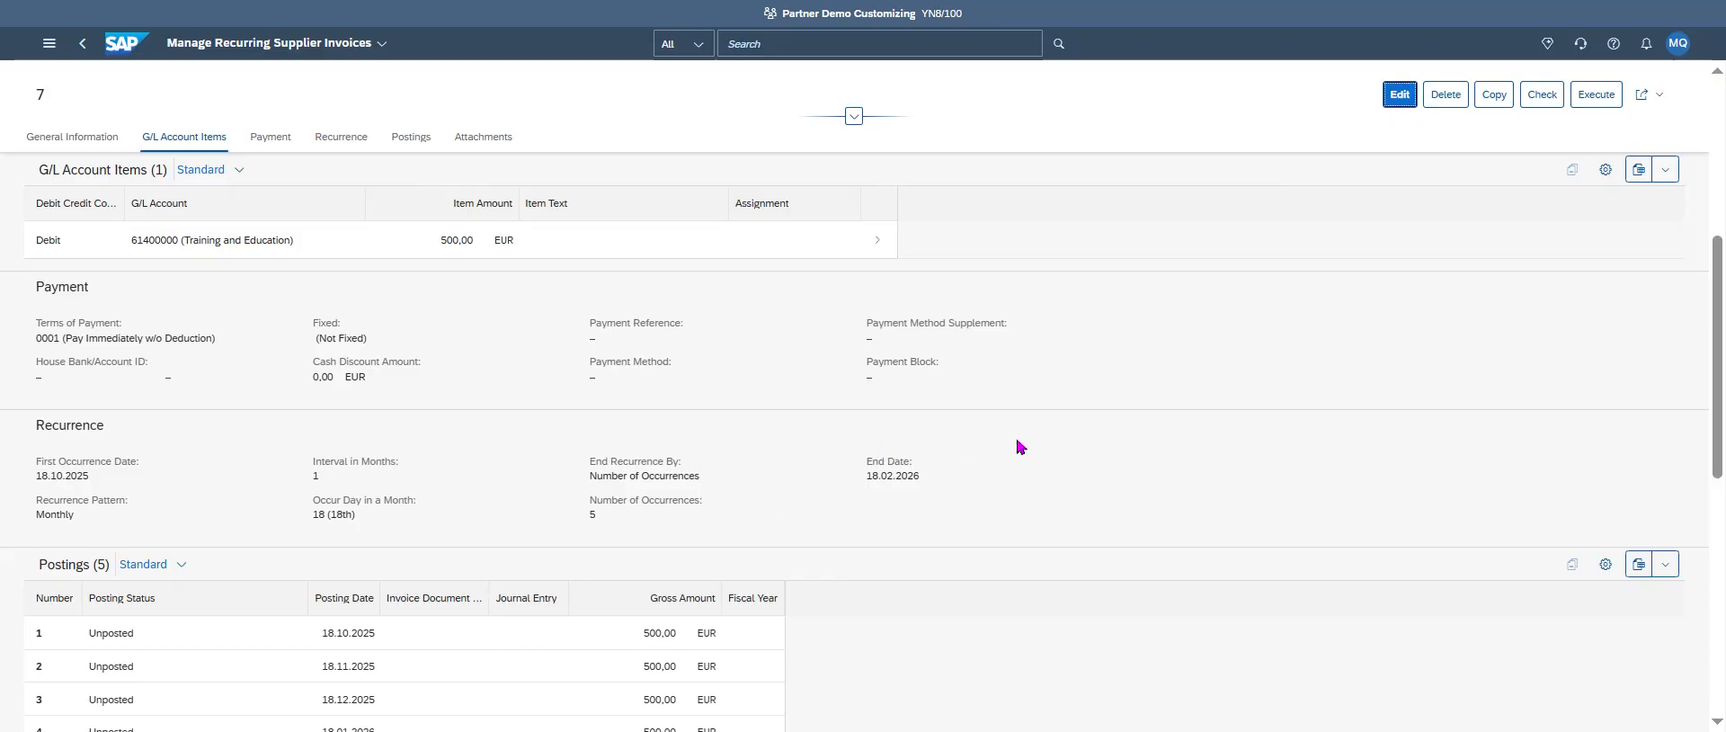
Try to execute the recurrent postings up to 31.10.2025 and dismiss the messages
{"action": "left_click", "coordinate": [1595, 99]}
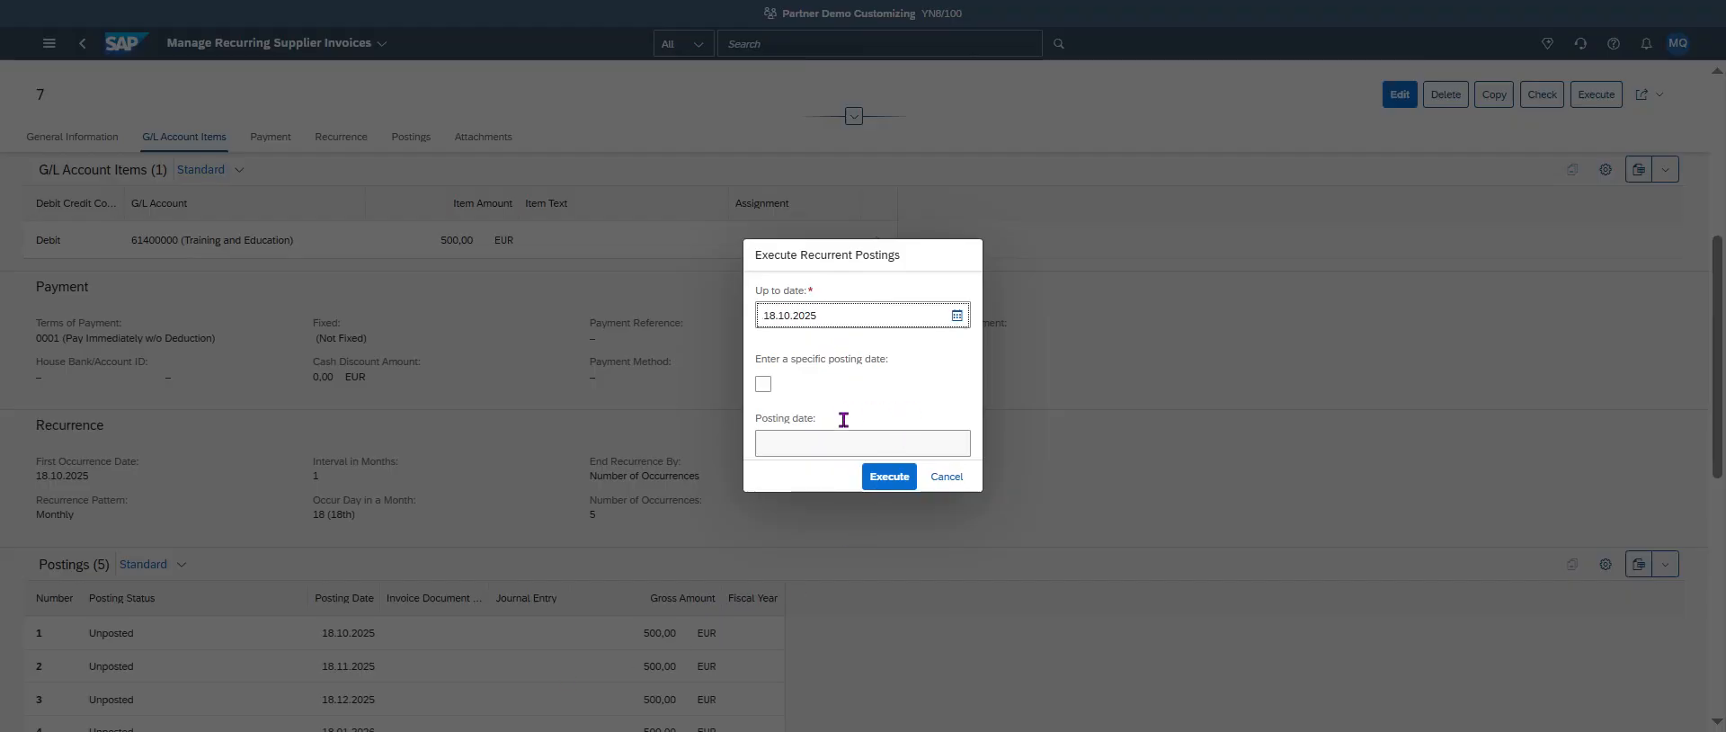
{"action": "left_click", "coordinate": [956, 316]}
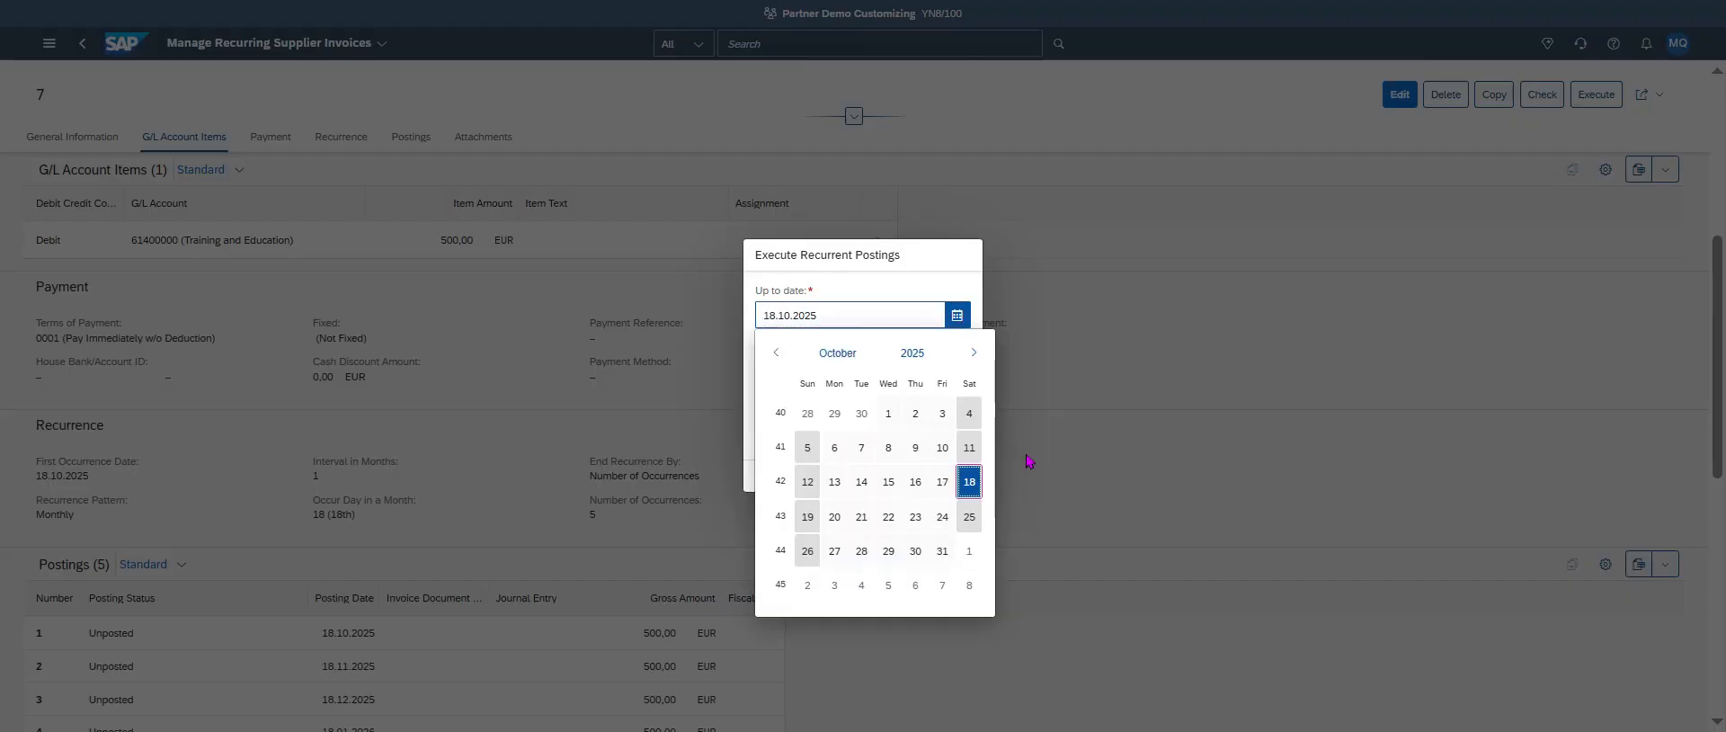
{"action": "left_click", "coordinate": [942, 550]}
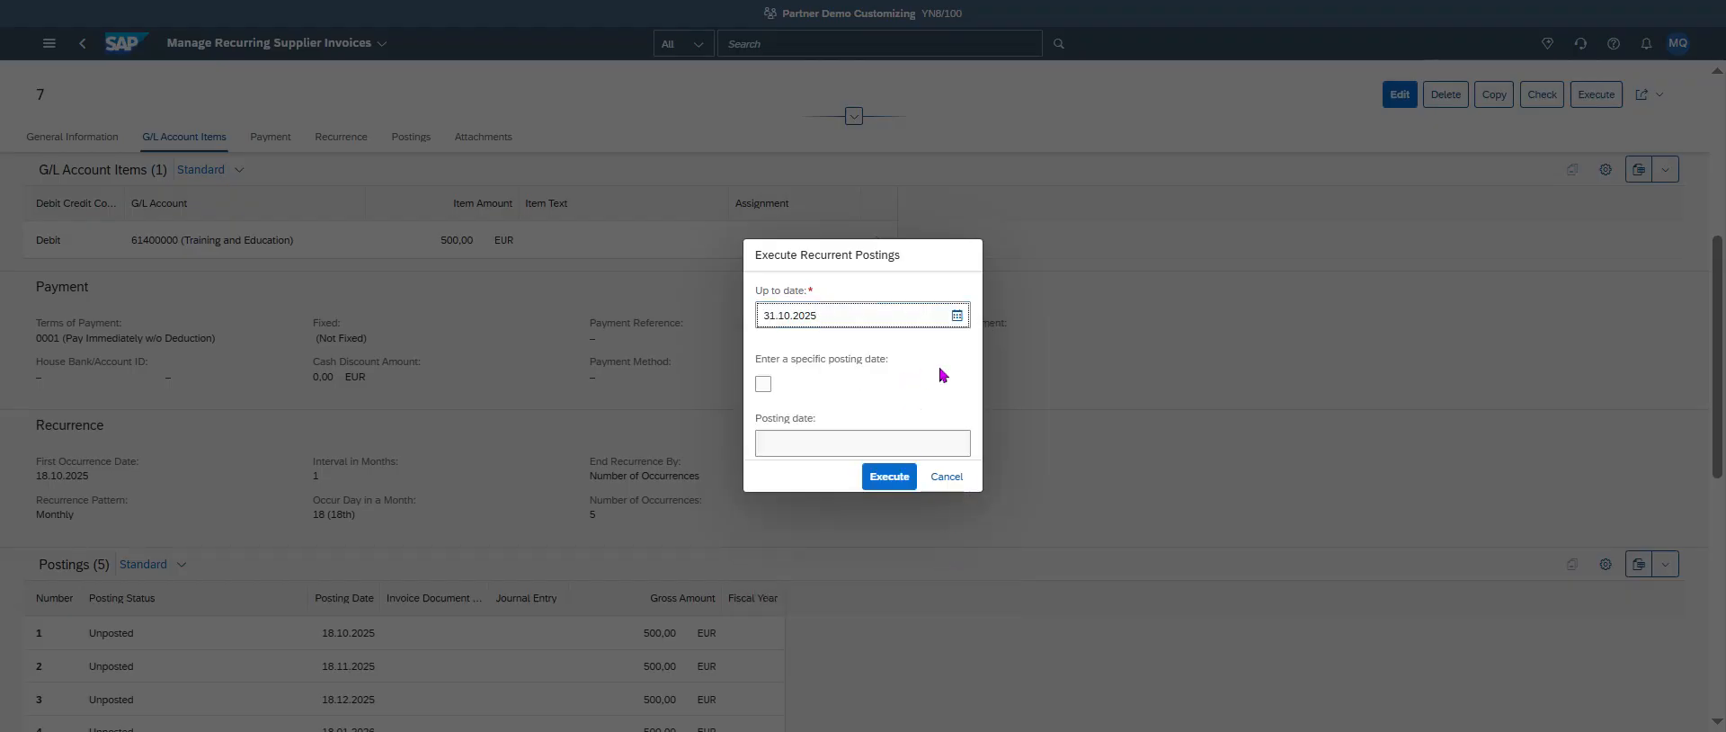
{"action": "left_click", "coordinate": [889, 477]}
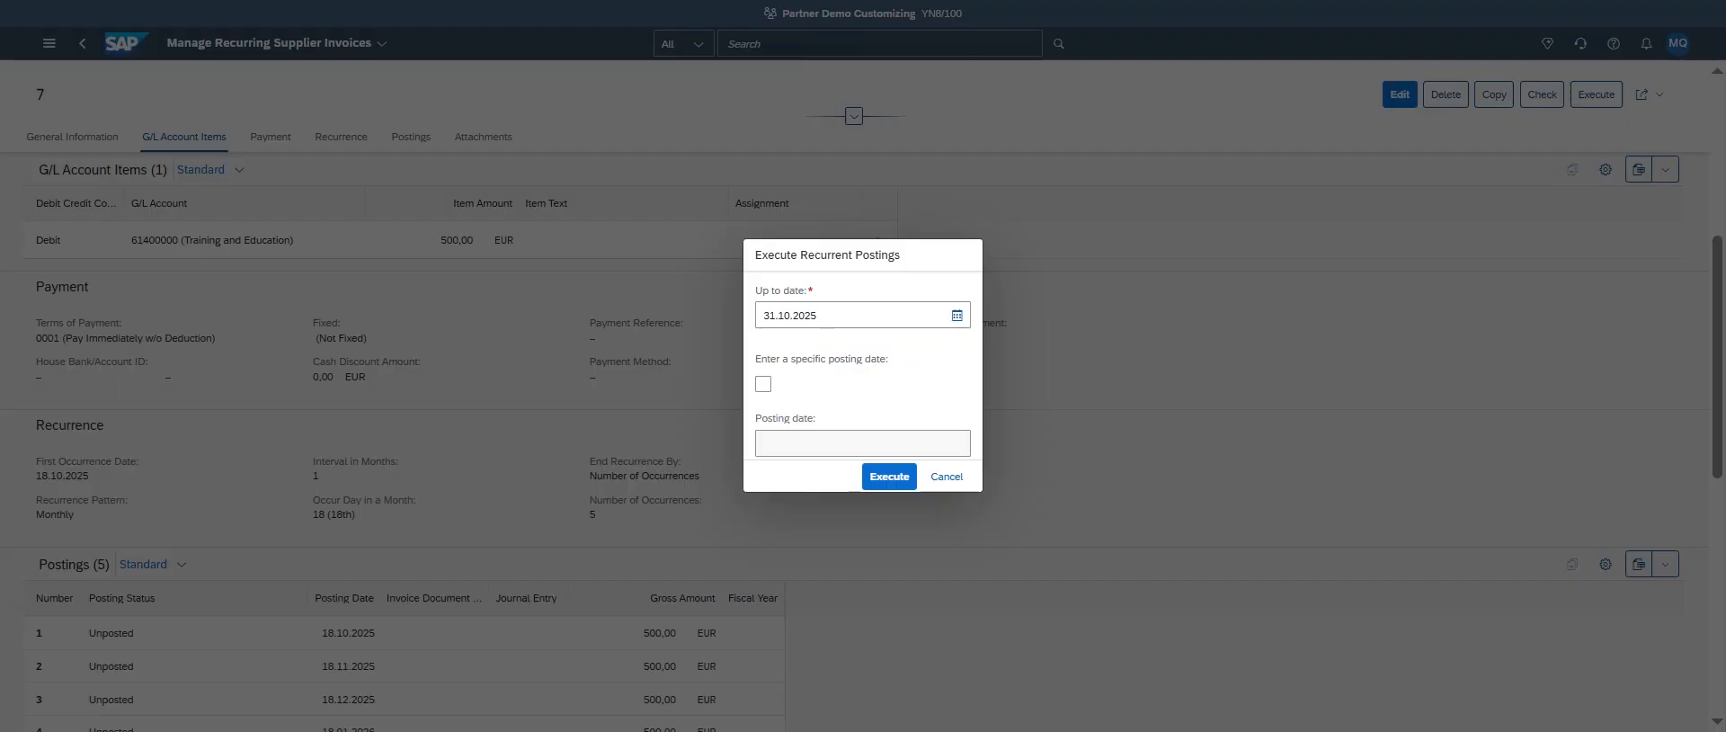
{"action": "left_click", "coordinate": [889, 477]}
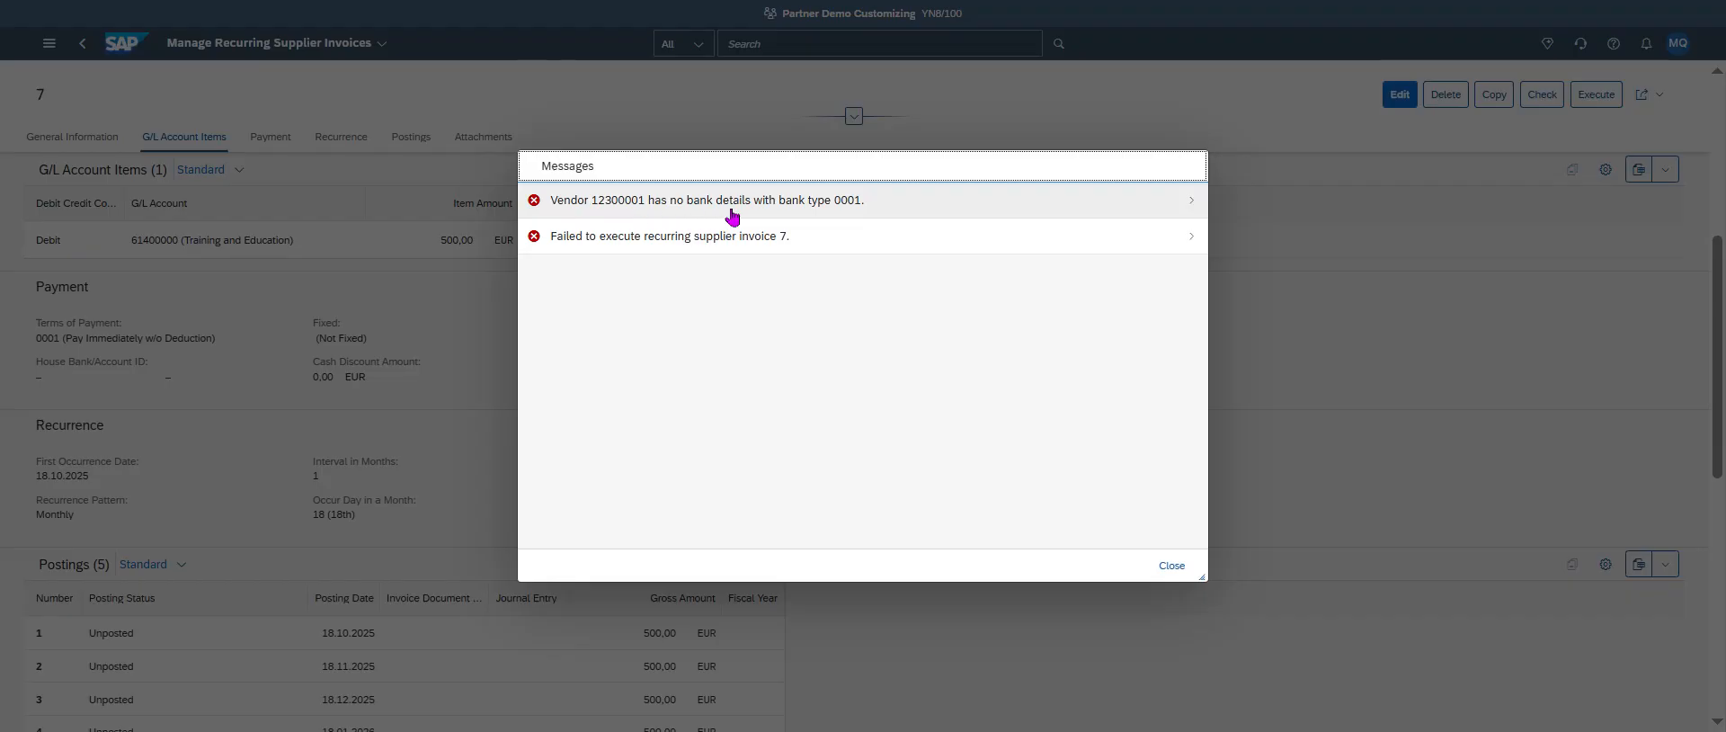
{"action": "left_click", "coordinate": [1172, 568]}
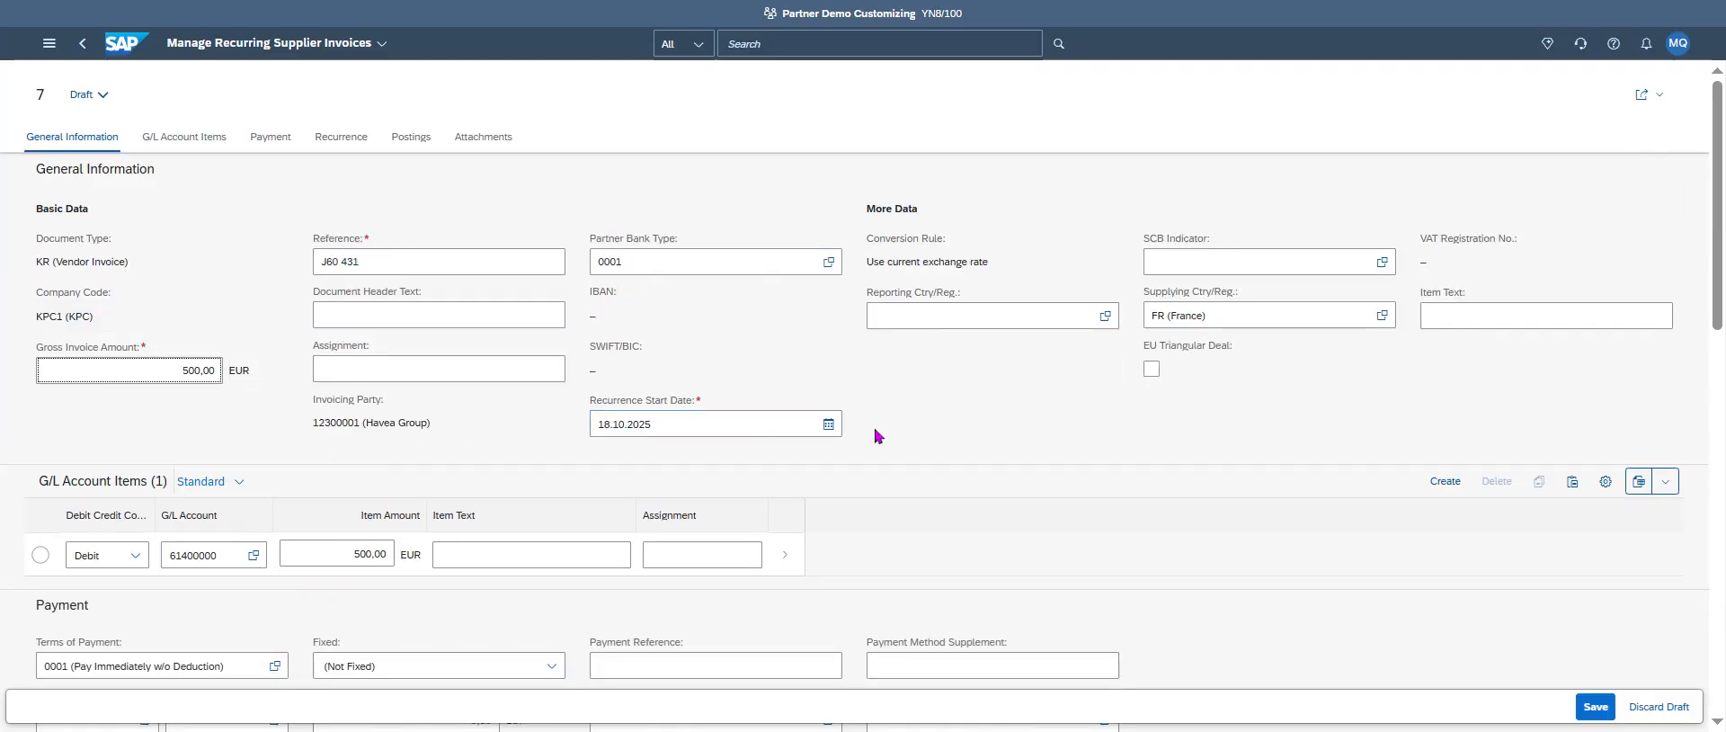
Clear the invoice's partner bank type and save the change
{"action": "double_click", "coordinate": [644, 262]}
{"action": "key", "text": "BackSpace"}
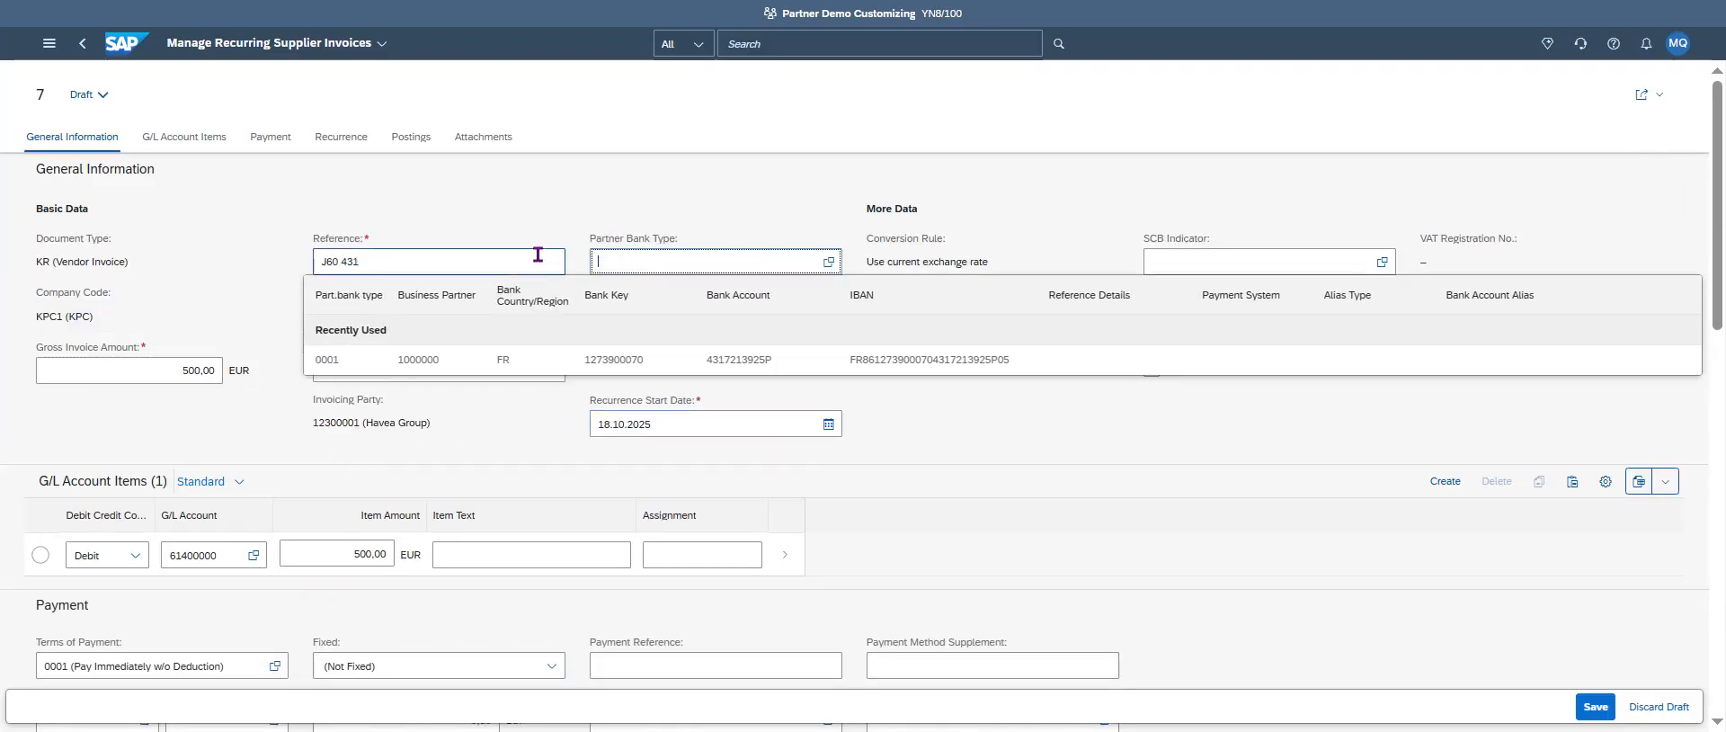
{"action": "key", "text": "Return"}
{"action": "left_click", "coordinate": [1600, 709]}
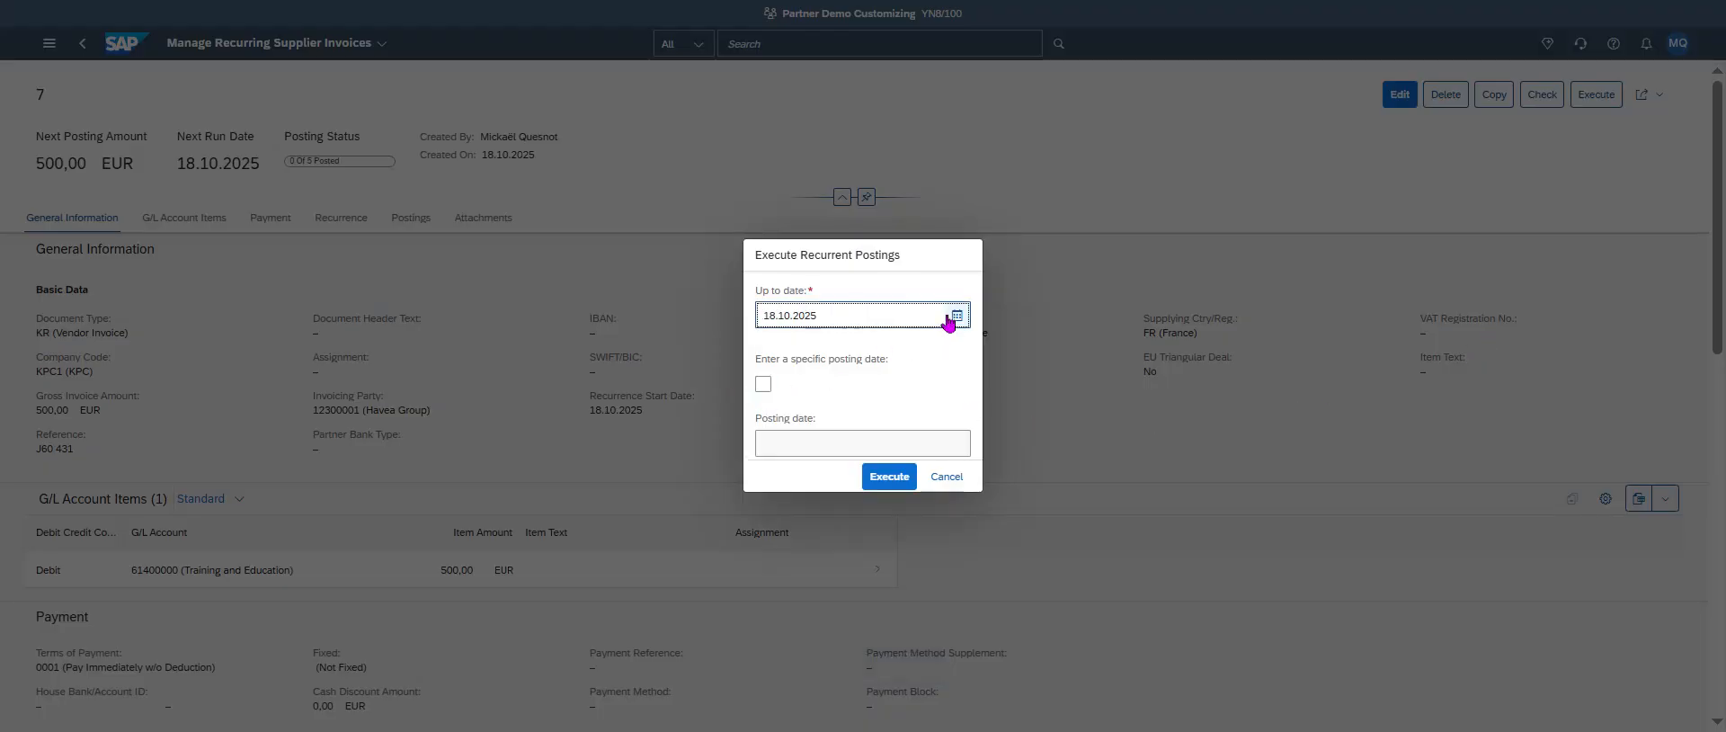
Execute the recurrent postings up to 31.10.2025 and dismiss the messages
{"action": "left_click", "coordinate": [955, 315]}
{"action": "left_click", "coordinate": [938, 551]}
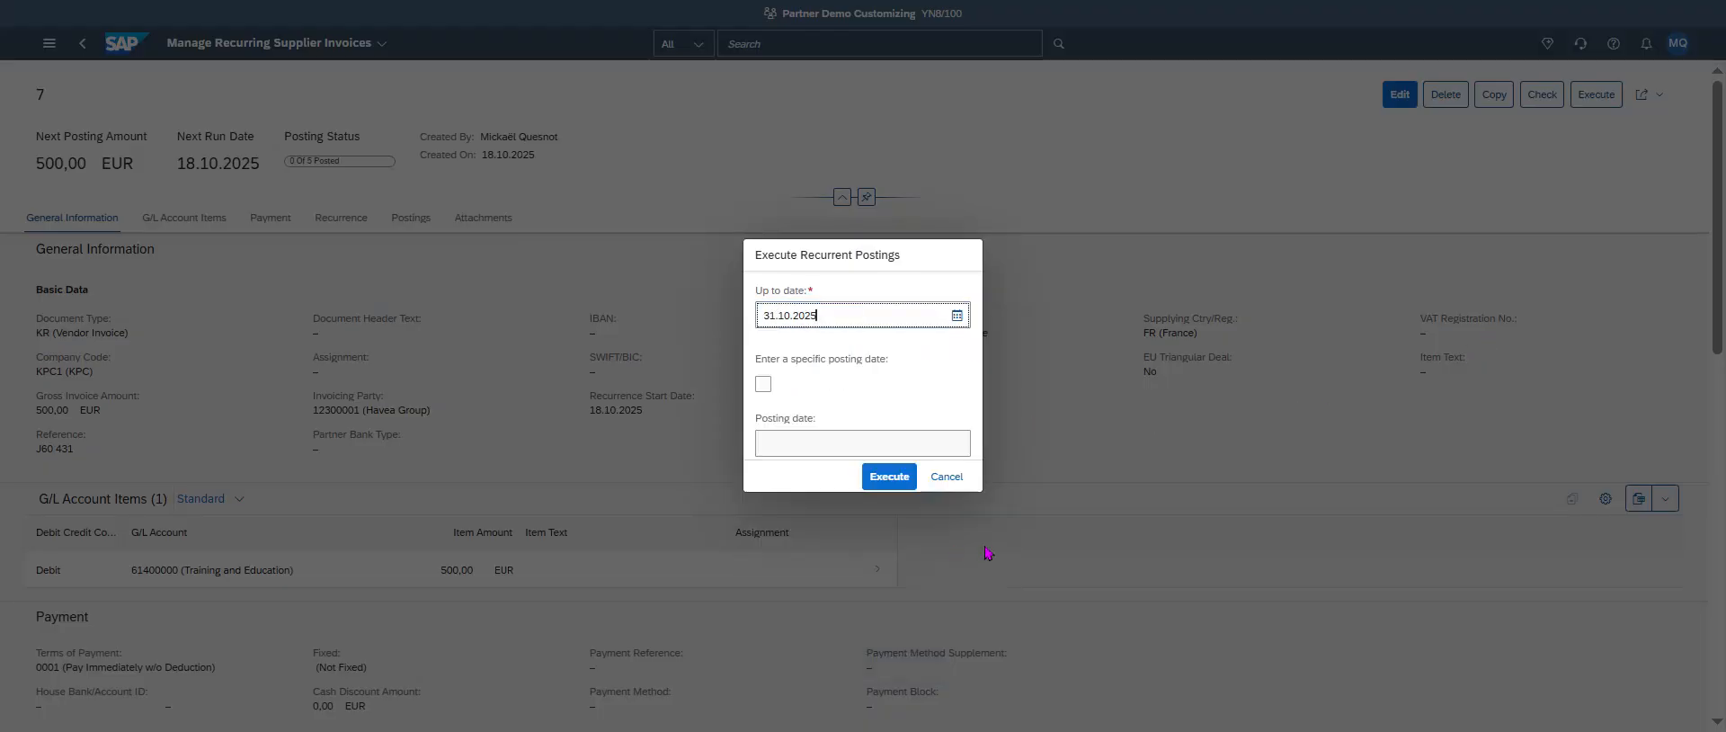
{"action": "left_click", "coordinate": [890, 479]}
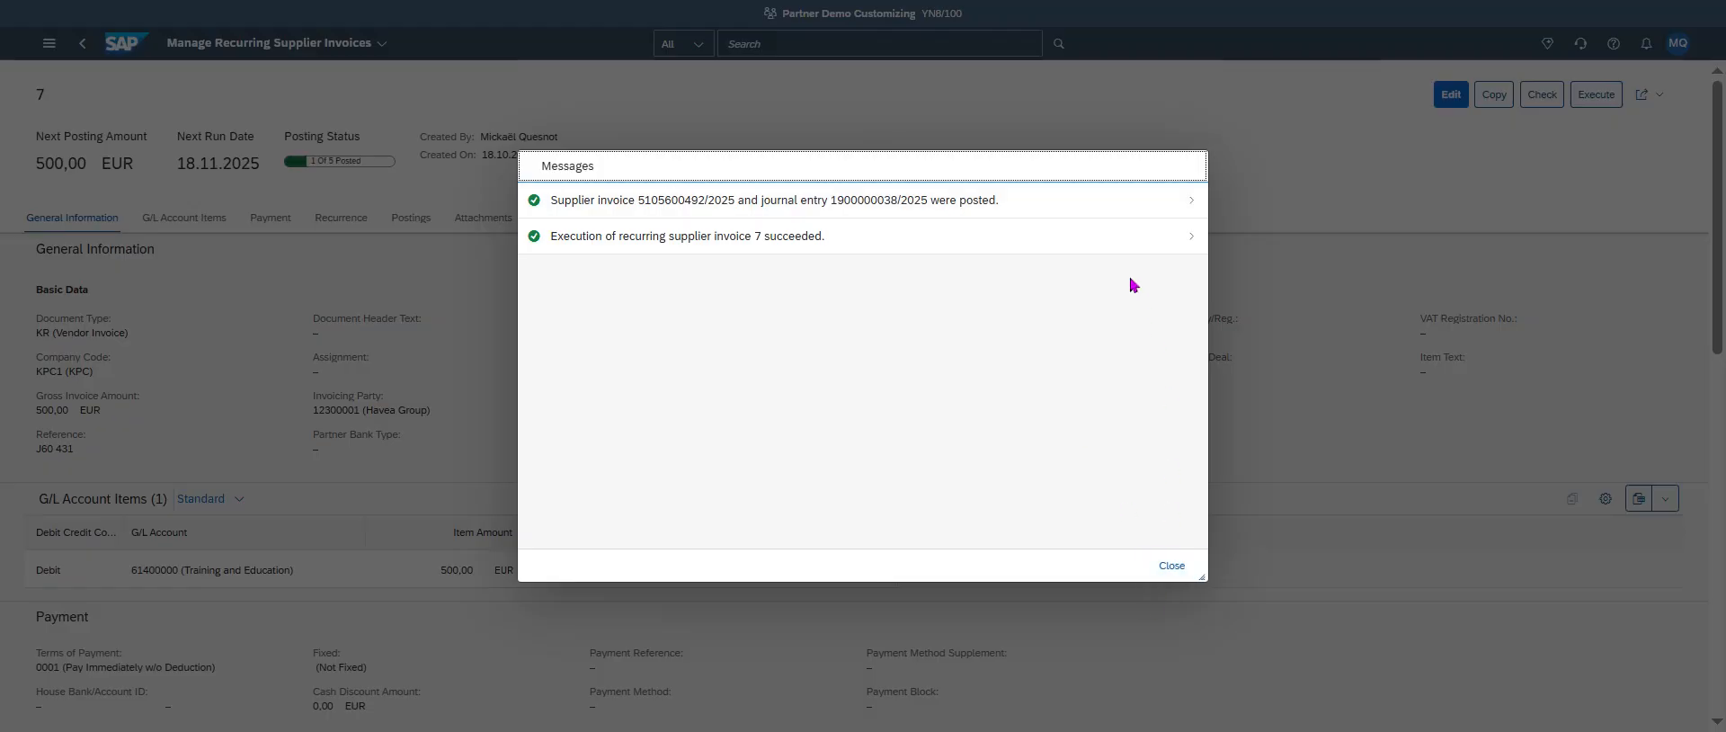
{"action": "left_click", "coordinate": [1171, 565]}
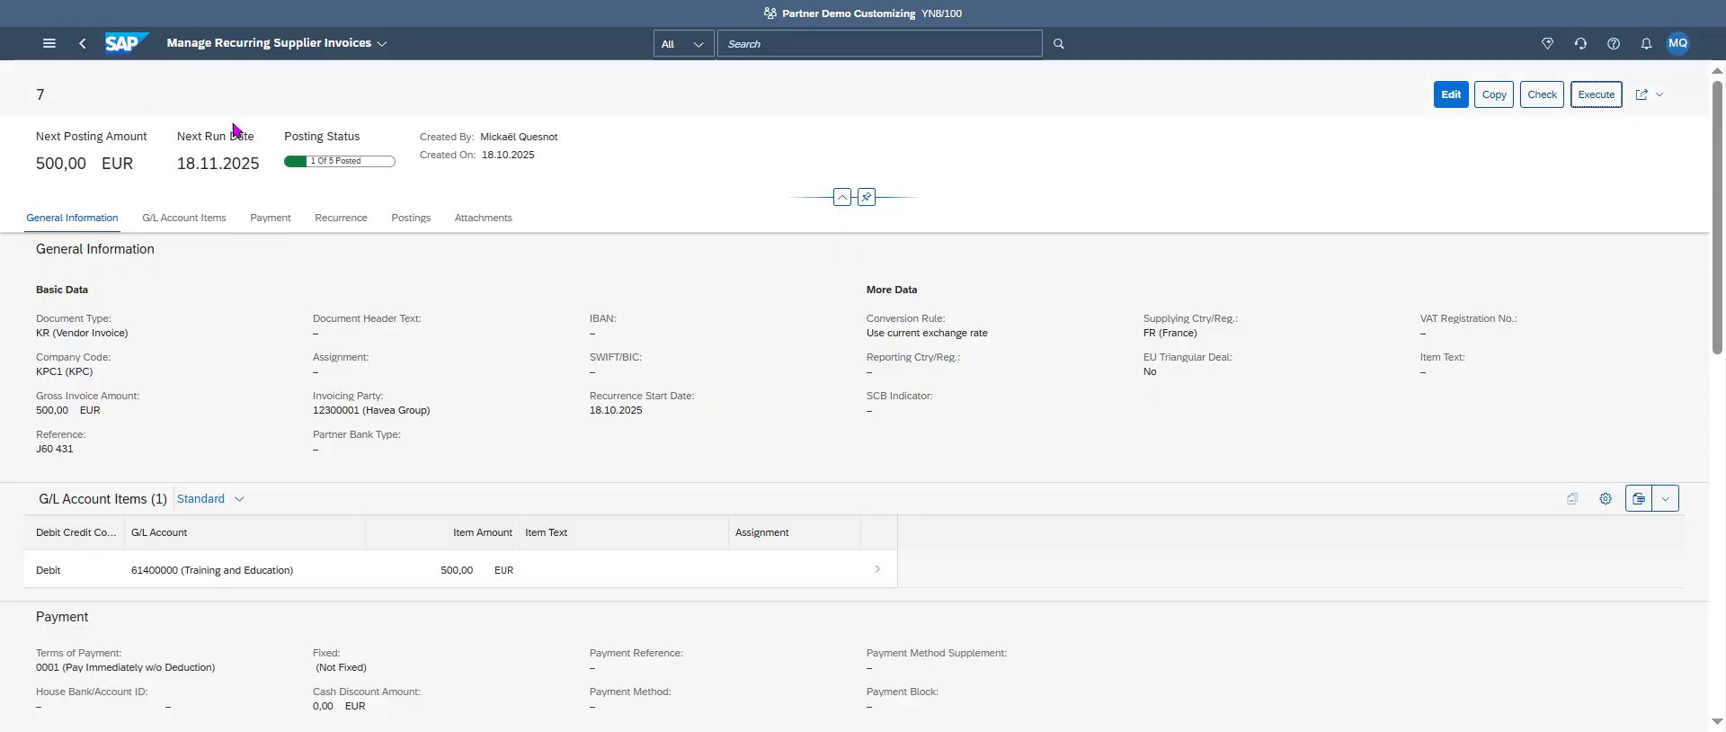
Open the supplier invoice document of the first posting and examine its G/L account items
{"action": "left_click", "coordinate": [411, 218]}
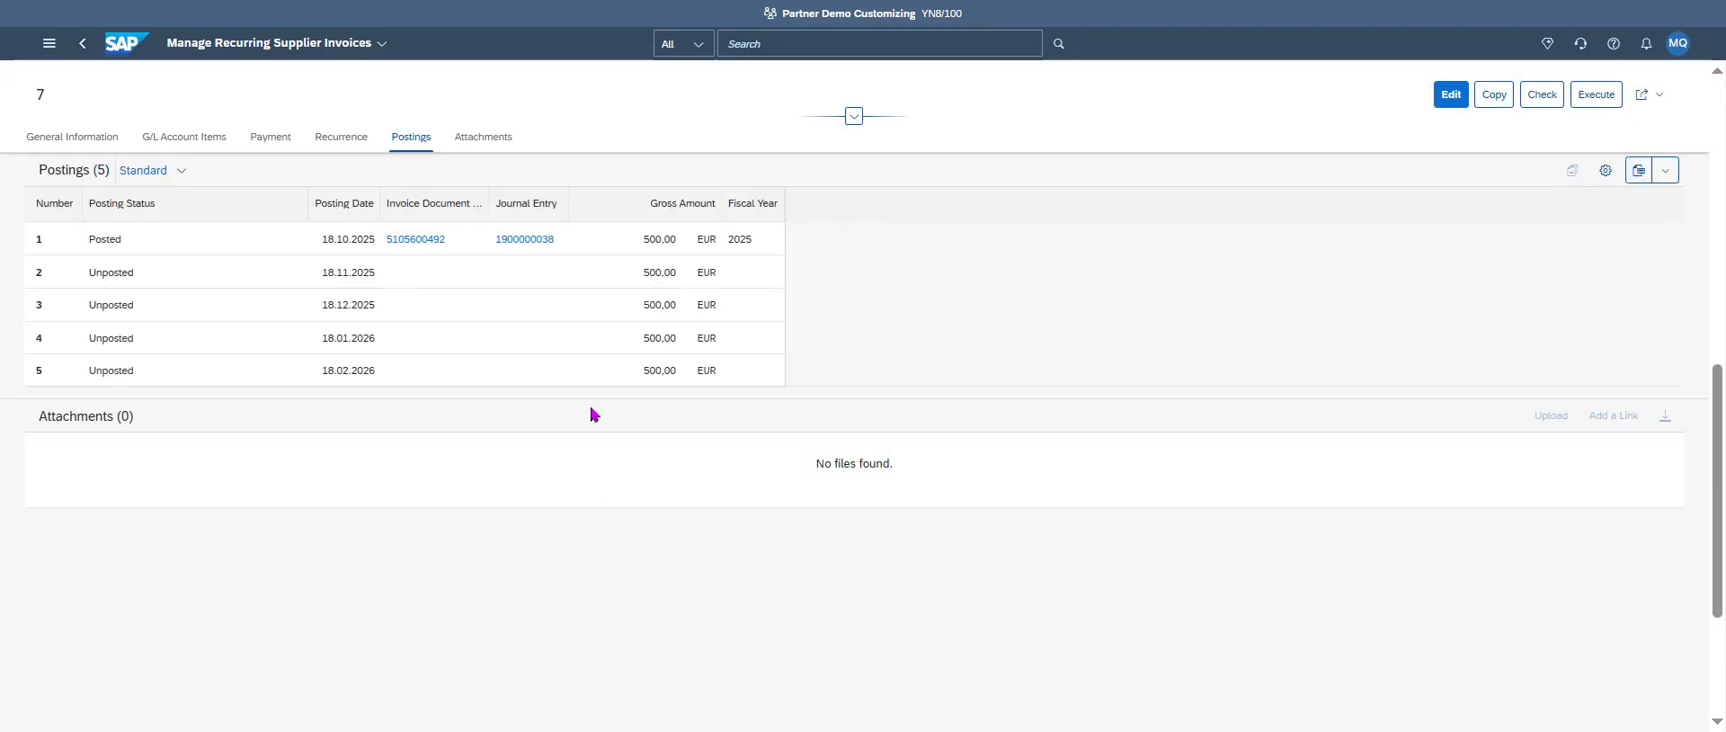
{"action": "left_click", "coordinate": [417, 239]}
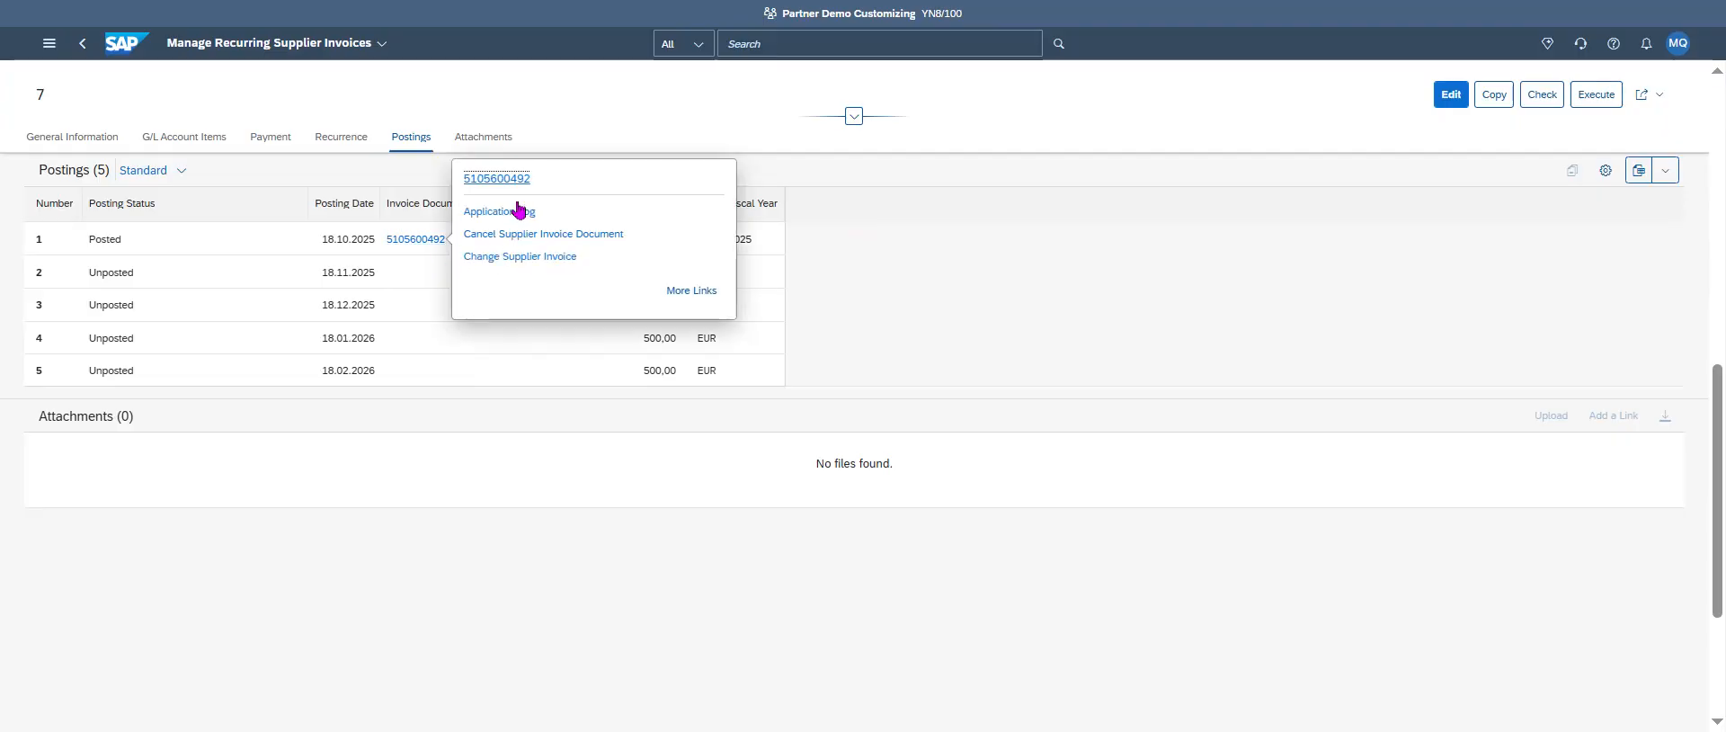
{"action": "left_click", "coordinate": [504, 181]}
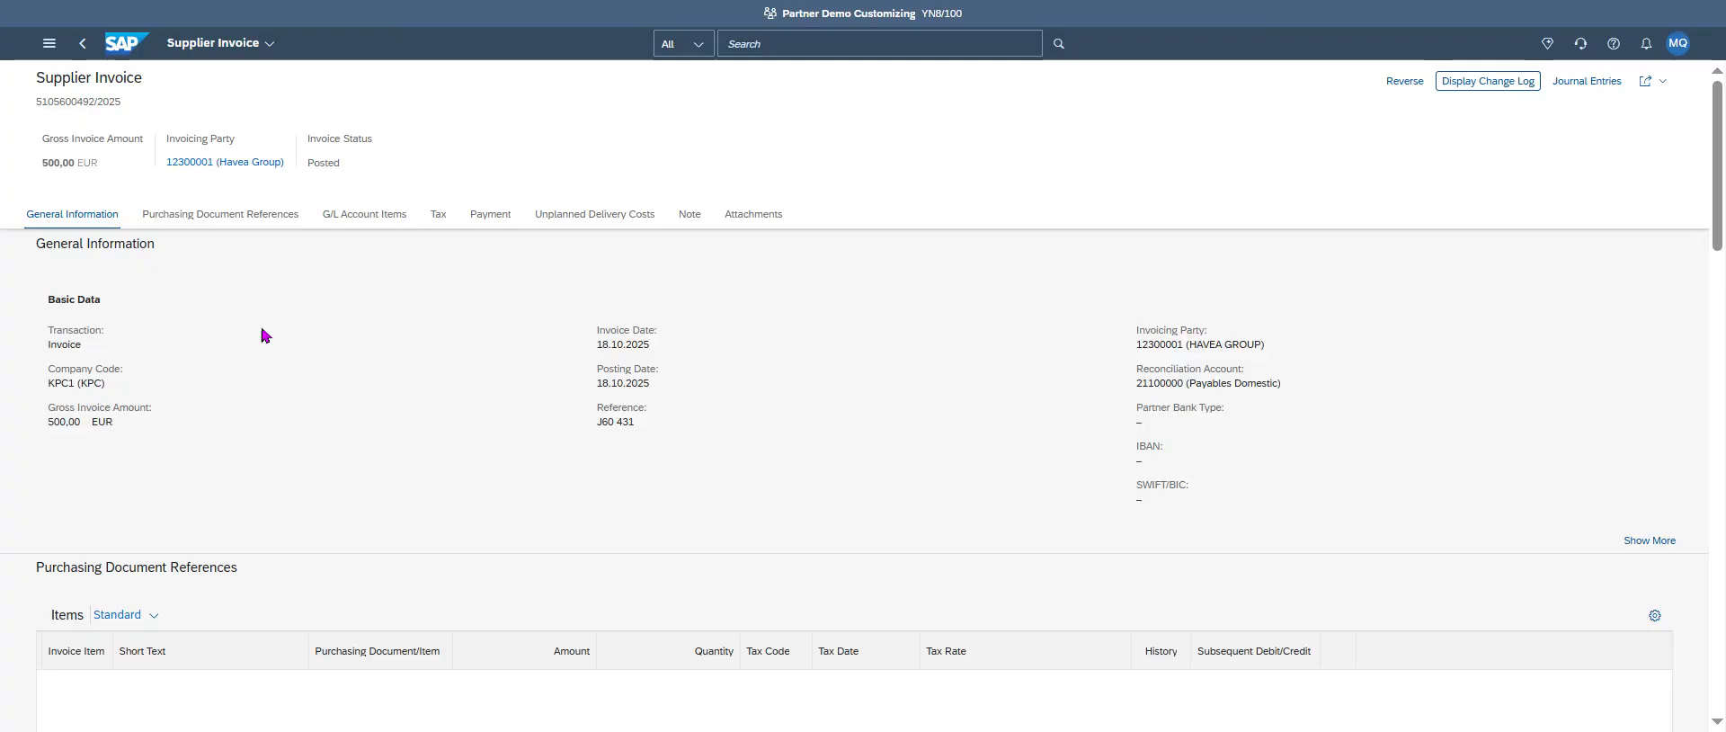
{"action": "left_click", "coordinate": [347, 219]}
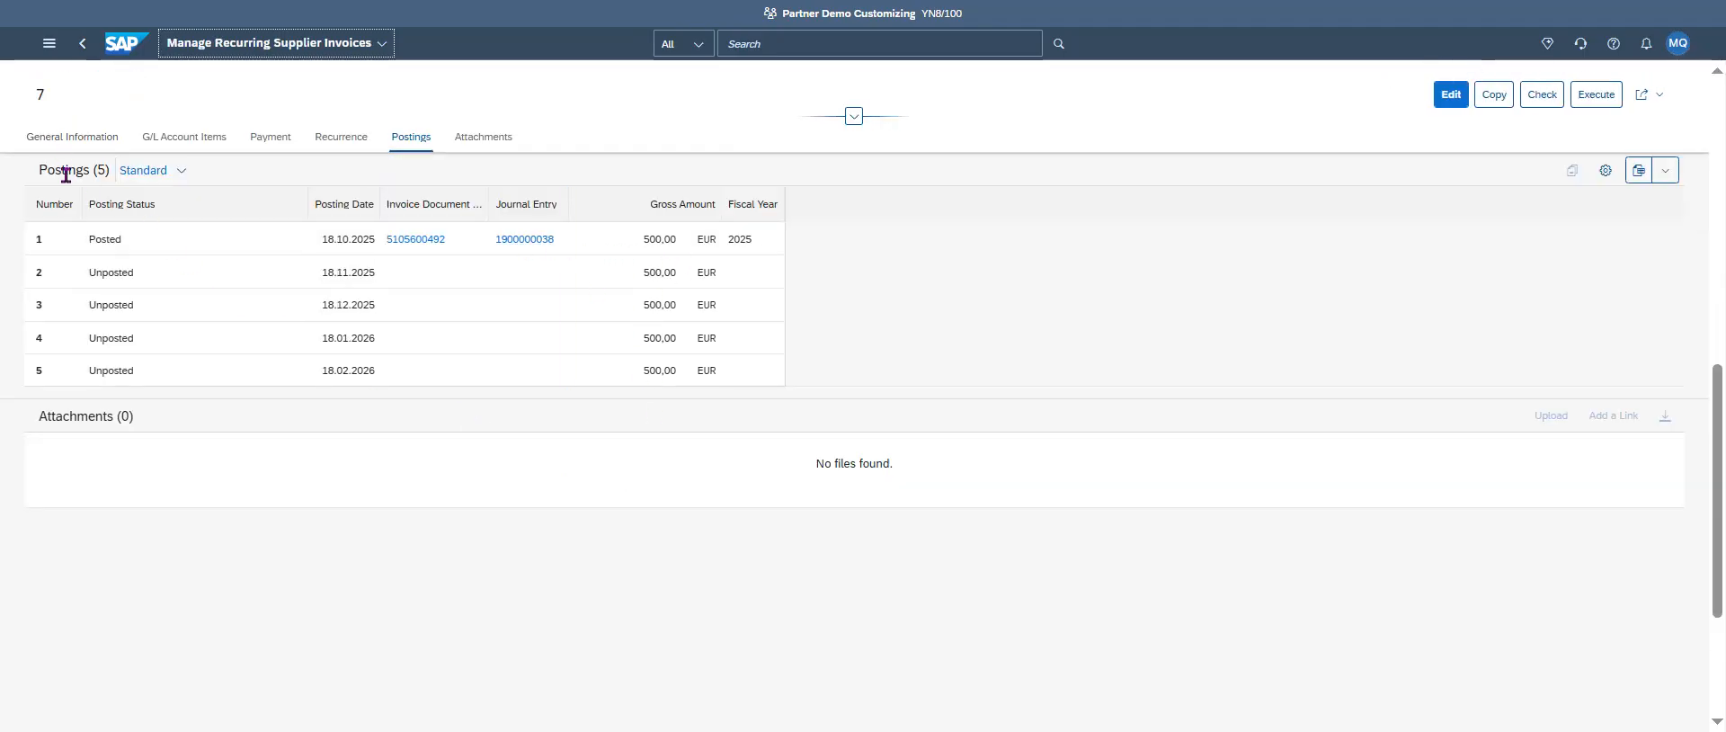
Return to the list of recurring invoices and display the postings of the Top Sport SE invoice
{"action": "left_click", "coordinate": [82, 42]}
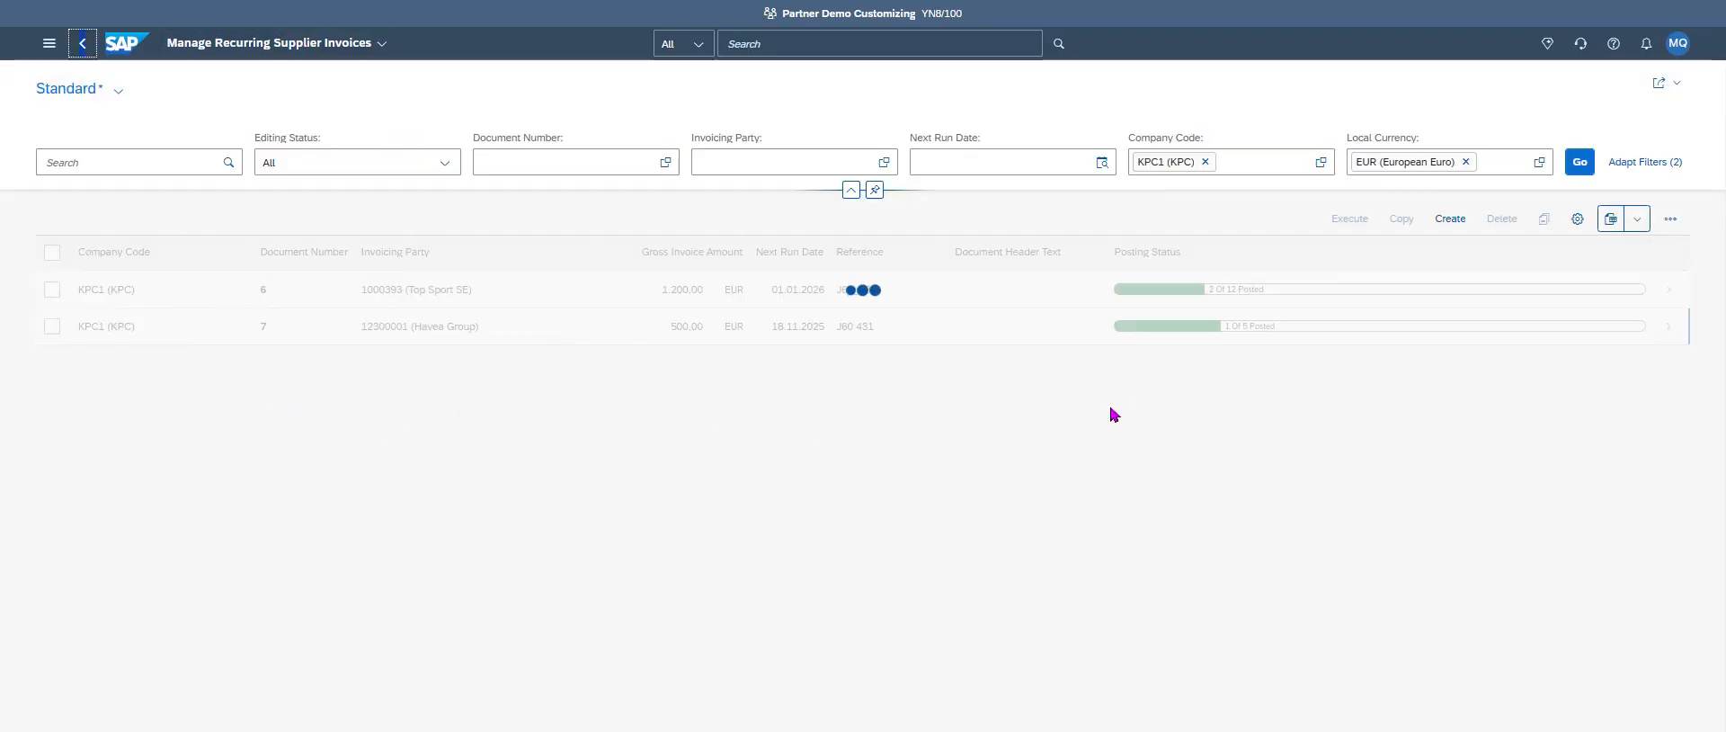
{"action": "left_click", "coordinate": [1670, 295]}
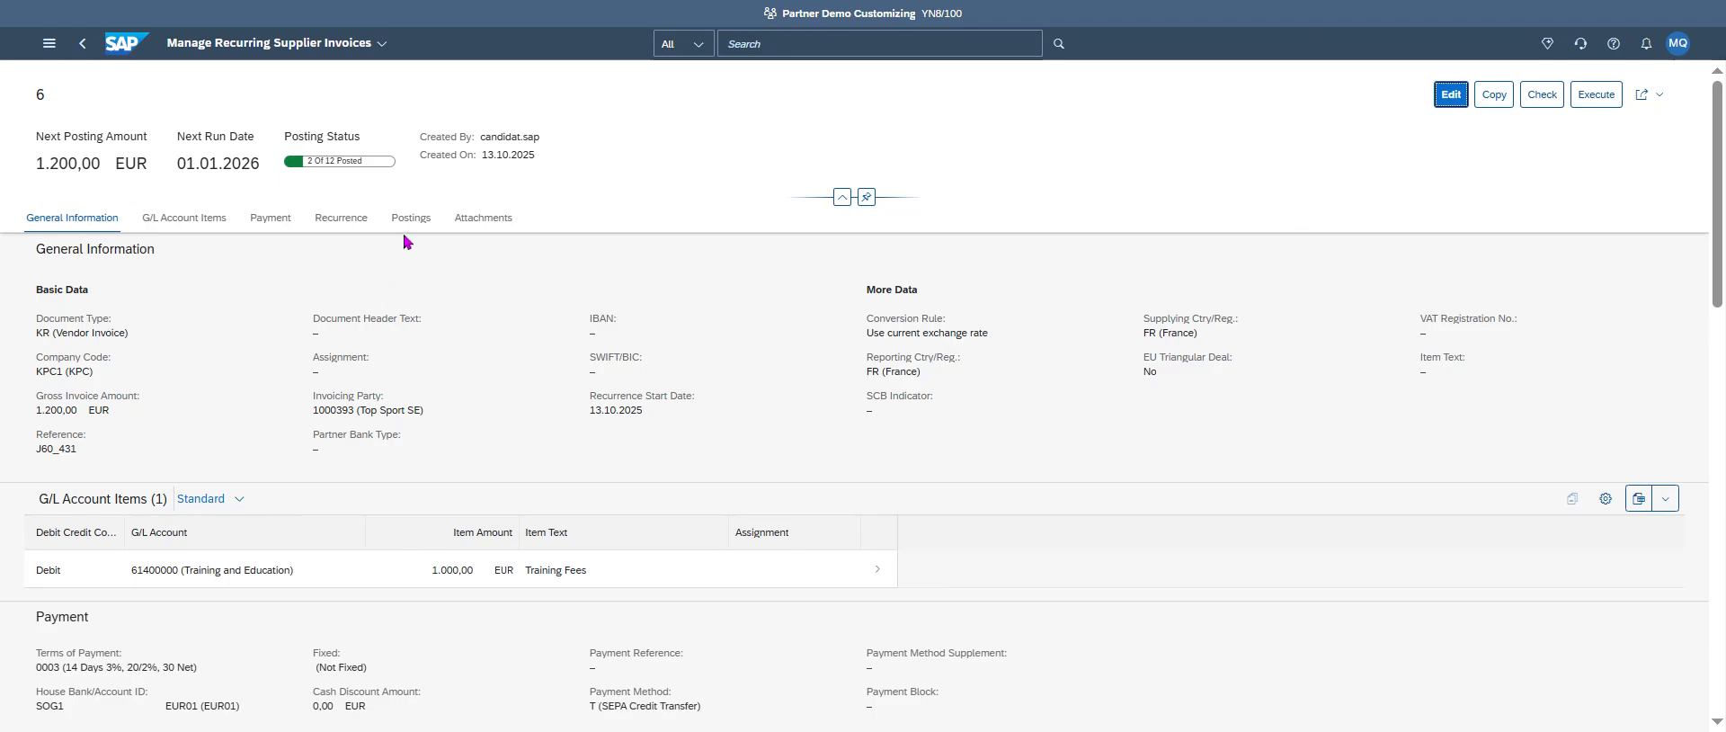
{"action": "left_click", "coordinate": [447, 223]}
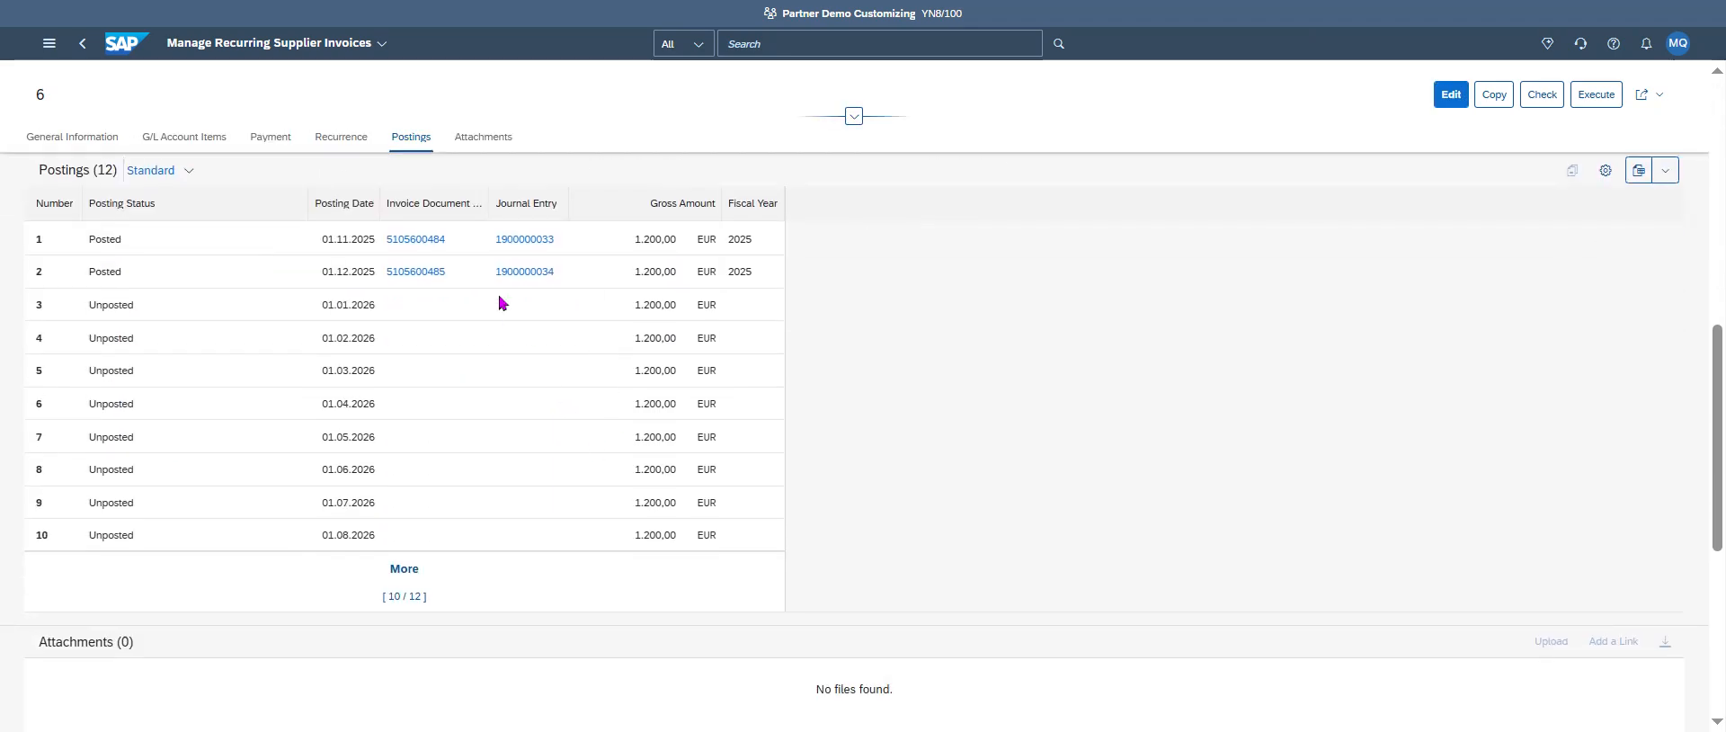